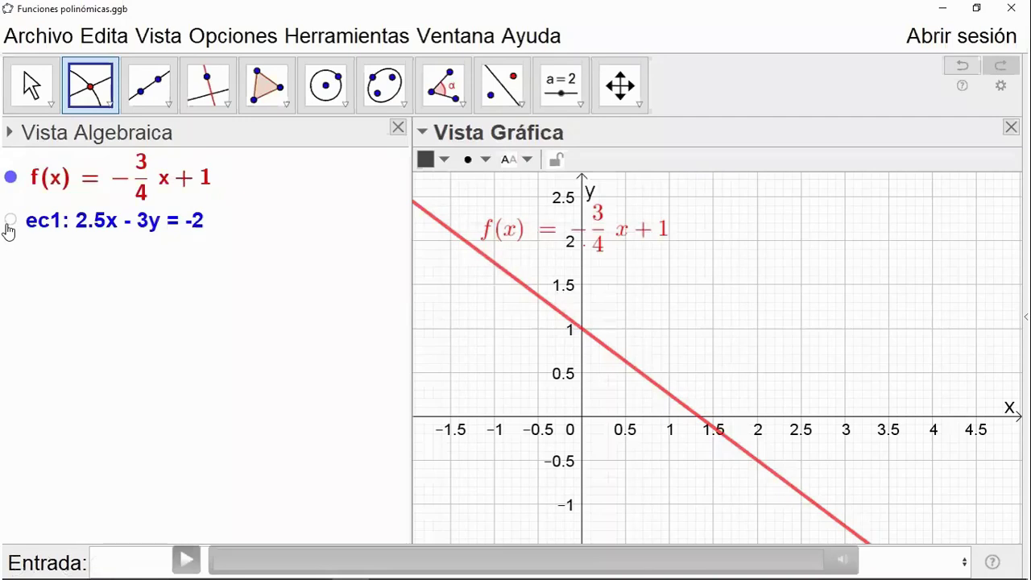
Create the intersection point of the line f(x) with the x-axis using the Intersect tool.
left_click(8, 223)
left_click(95, 91)
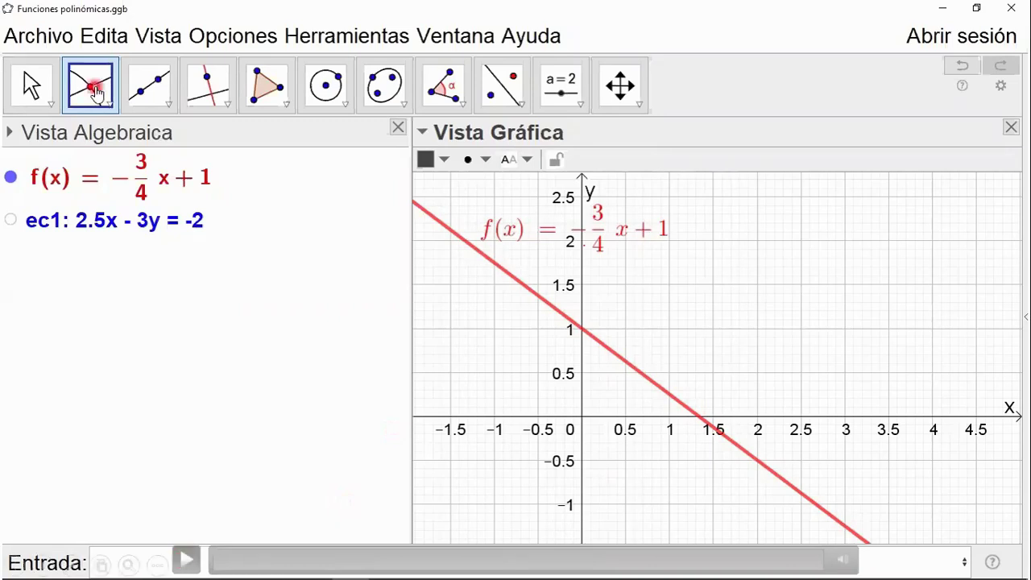
left_click(184, 561)
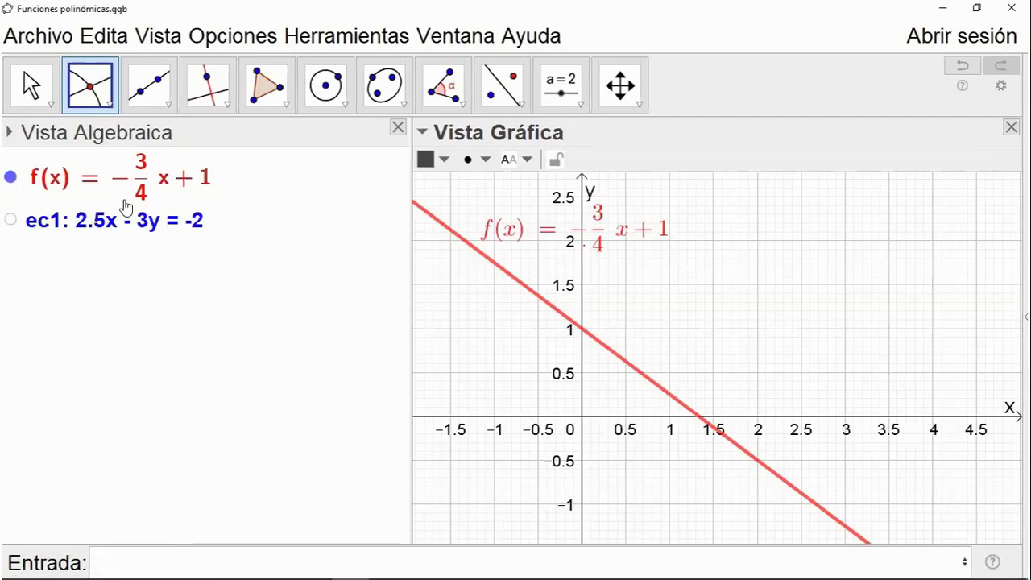
left_click(94, 96)
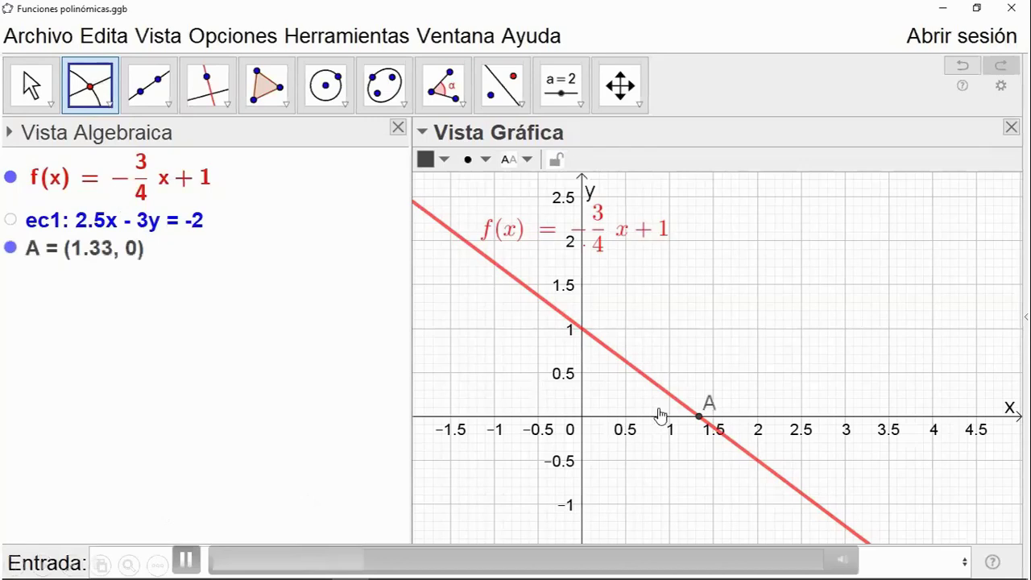
key("Escape")
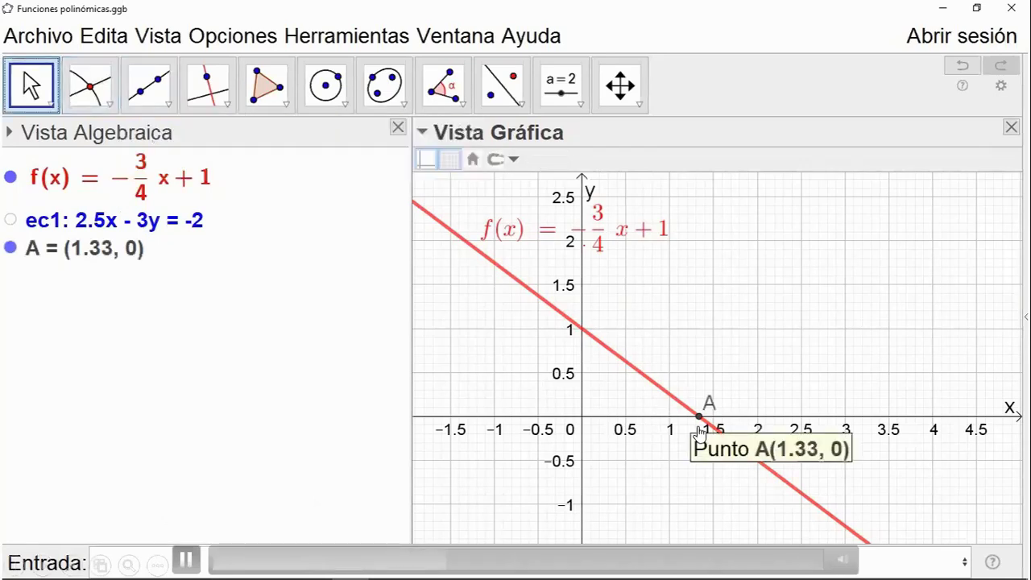
Colour intersection point A bright green and enlarge its point size.
left_click(699, 431)
left_click(435, 158)
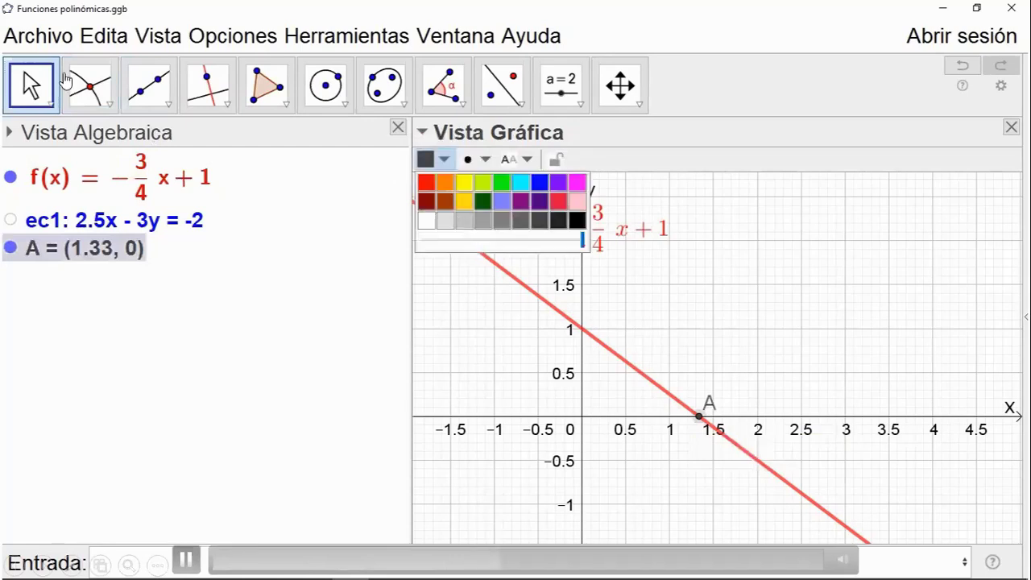
left_click(502, 183)
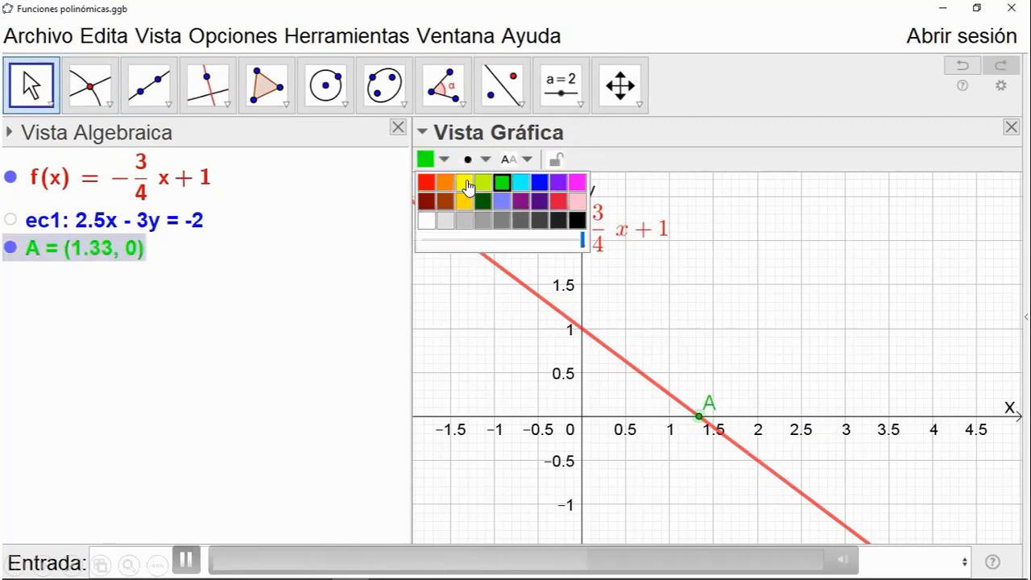
left_click(485, 161)
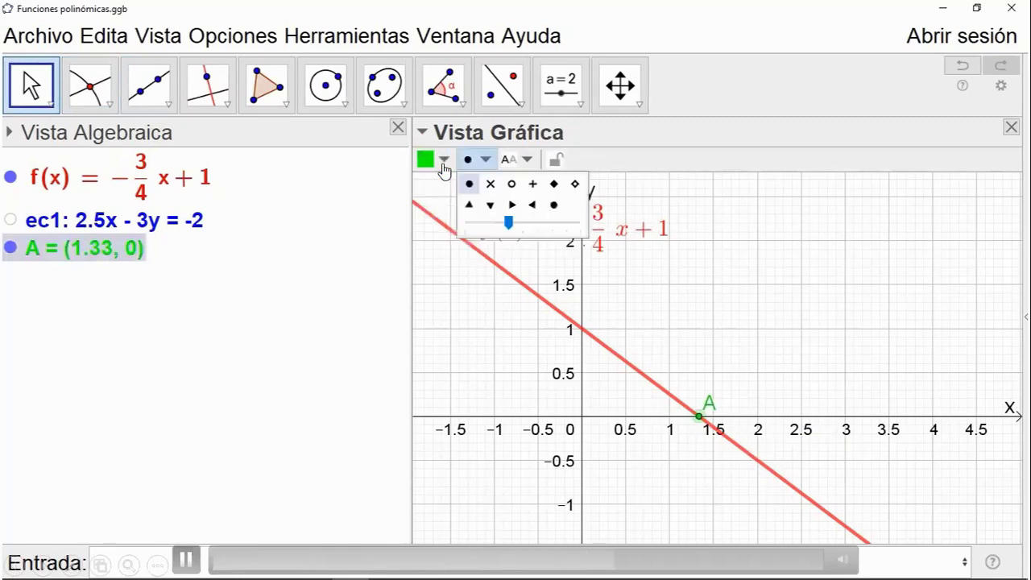
left_click_drag(508, 222, 552, 222)
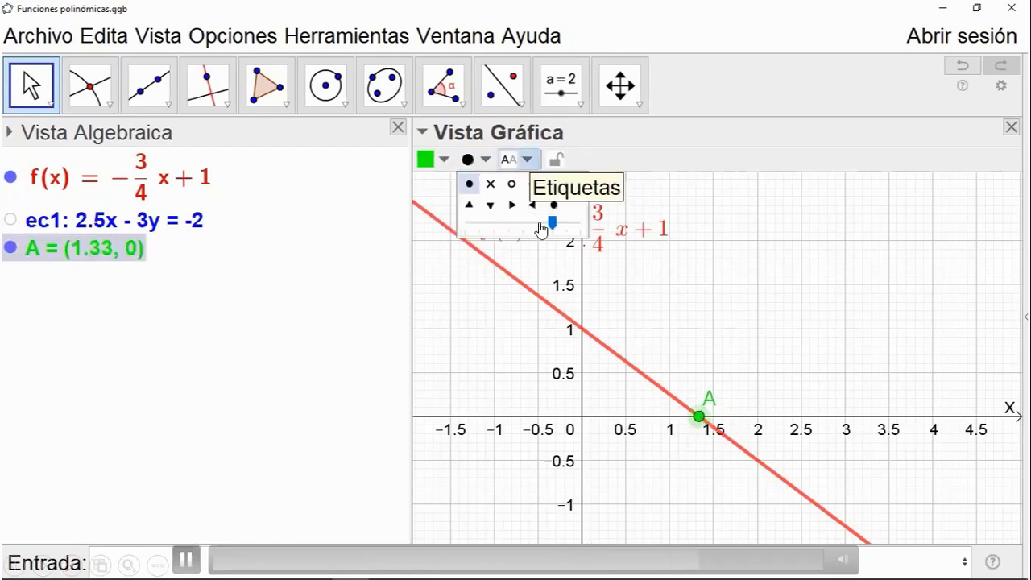
Set the label of point A to Invisible and undo that change.
left_click(517, 159)
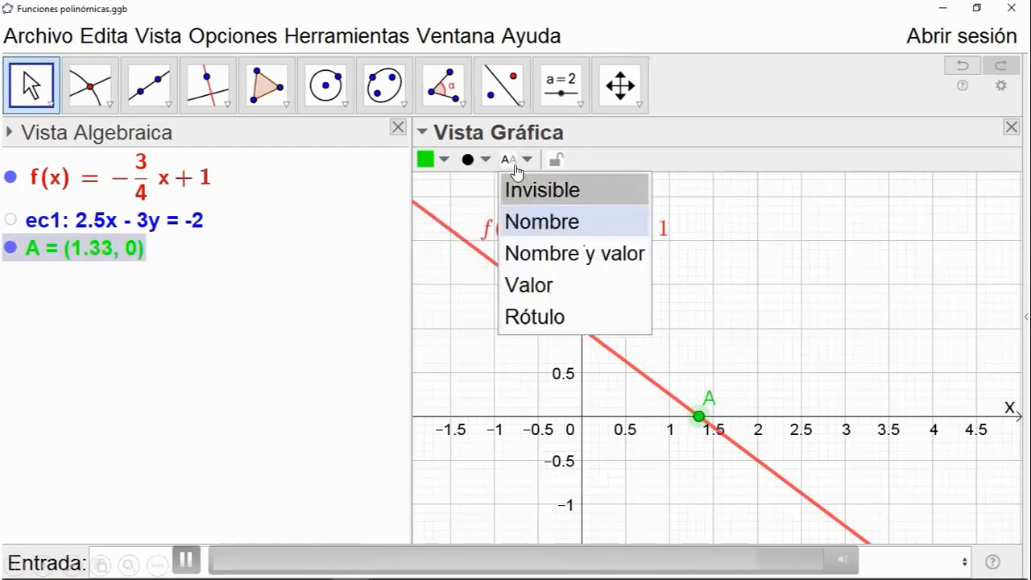
left_click(522, 188)
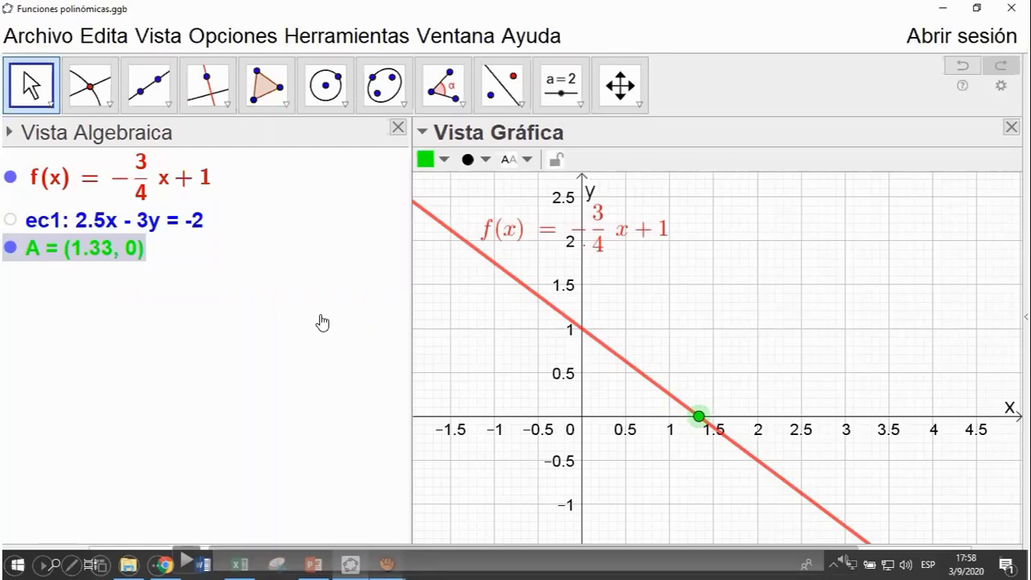
key("ctrl+z")
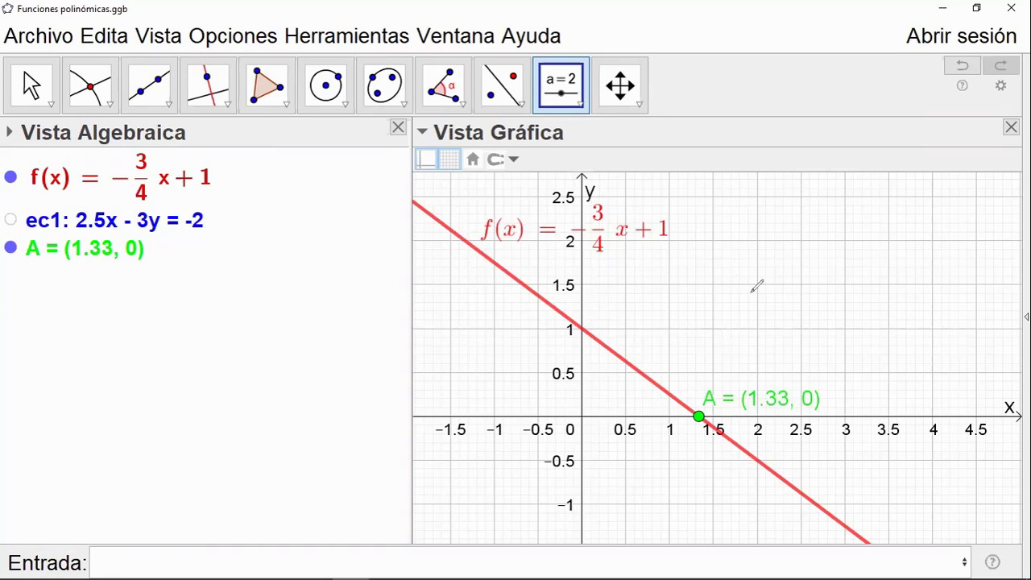
Sketch in freehand ink the angle at point A, marking a point on the x-axis, one on the line, both sides and a curved arrow.
left_click(859, 416)
left_click_drag(613, 344, 610, 344)
left_click_drag(757, 414, 855, 413)
left_click_drag(761, 414, 695, 414)
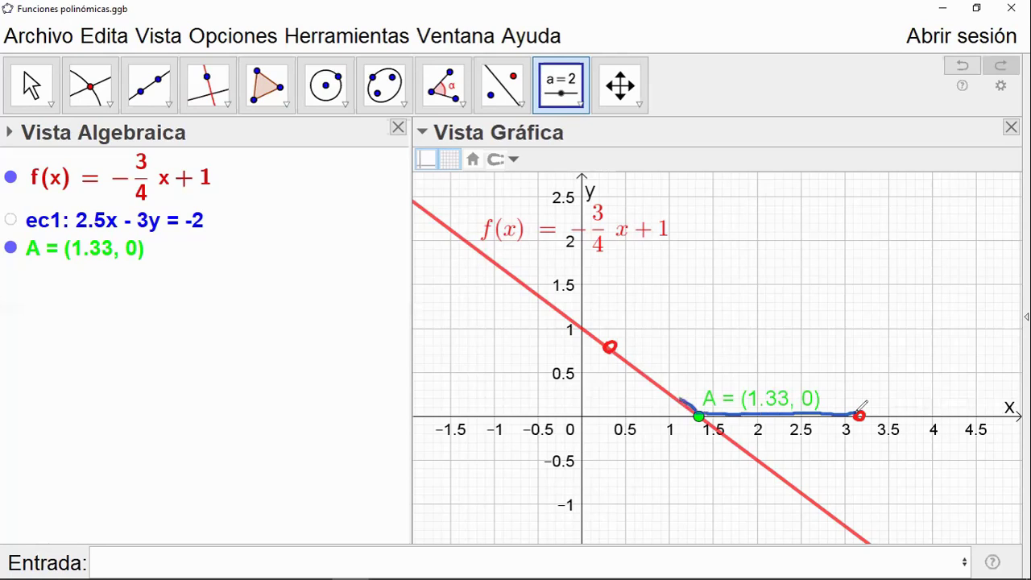
left_click_drag(614, 344, 695, 406)
mouse_move(769, 387)
left_mouse_down()
mouse_move(778, 405)
mouse_move(675, 390)
left_mouse_up()
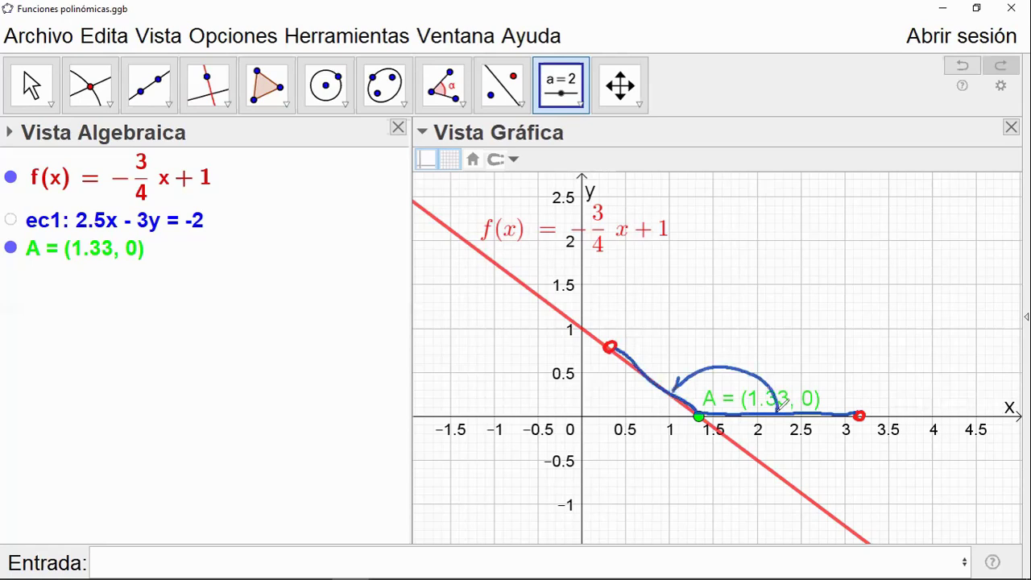
left_click_drag(739, 343, 738, 356)
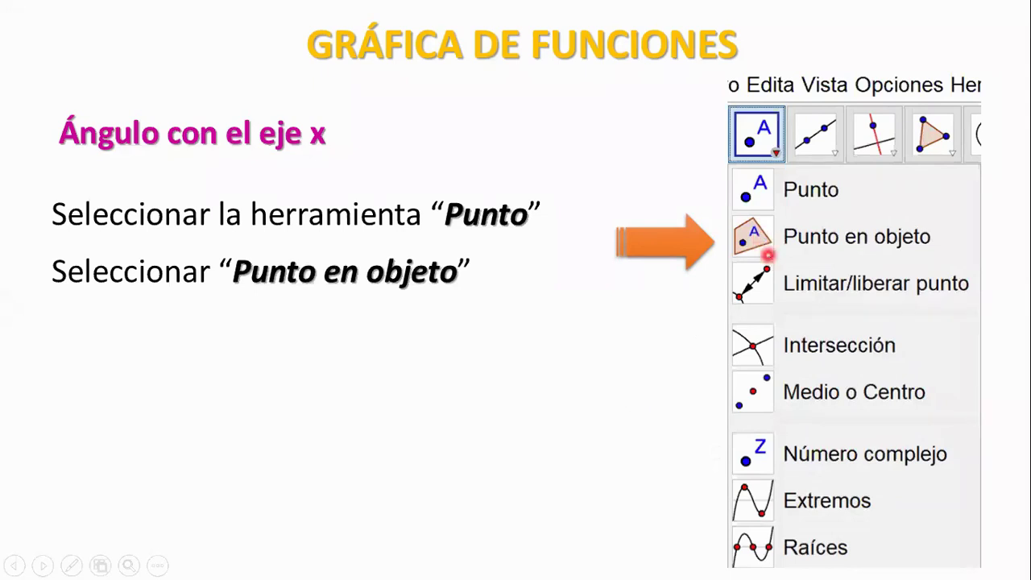
Reveal the slide's instruction on choosing a point on the line, and play the clip that demonstrates the angle with the x-axis.
left_click(621, 395)
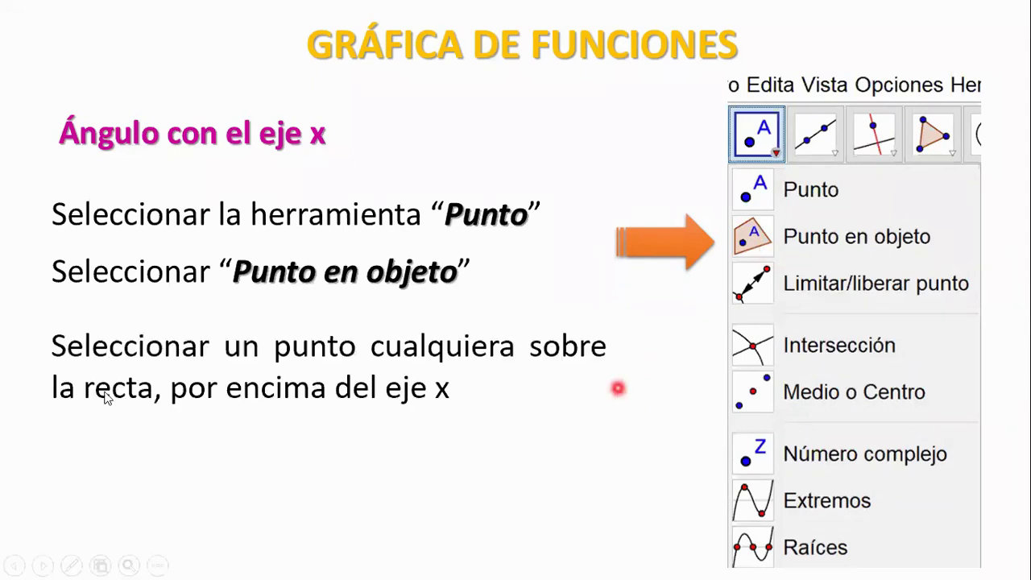
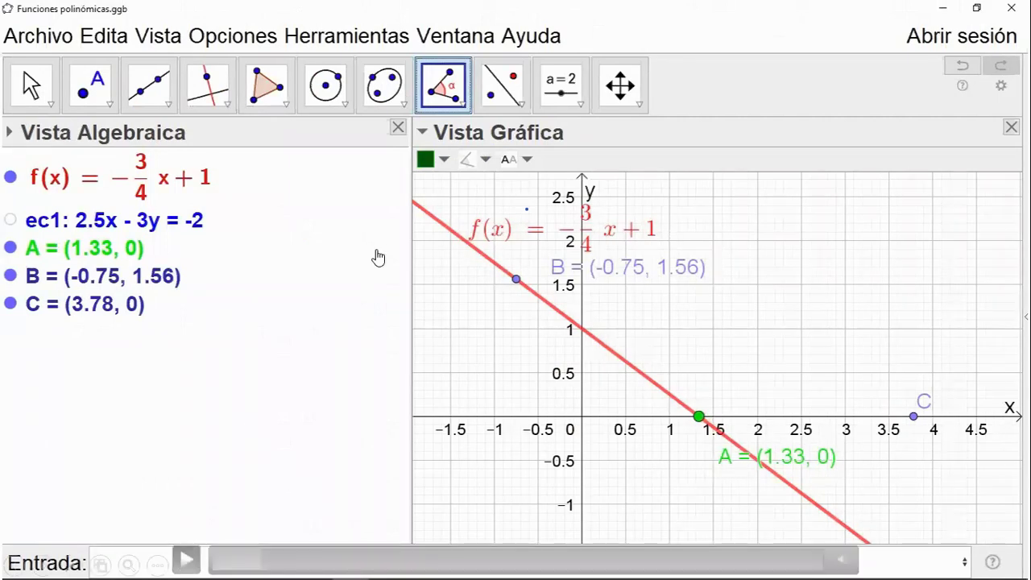
left_click(185, 562)
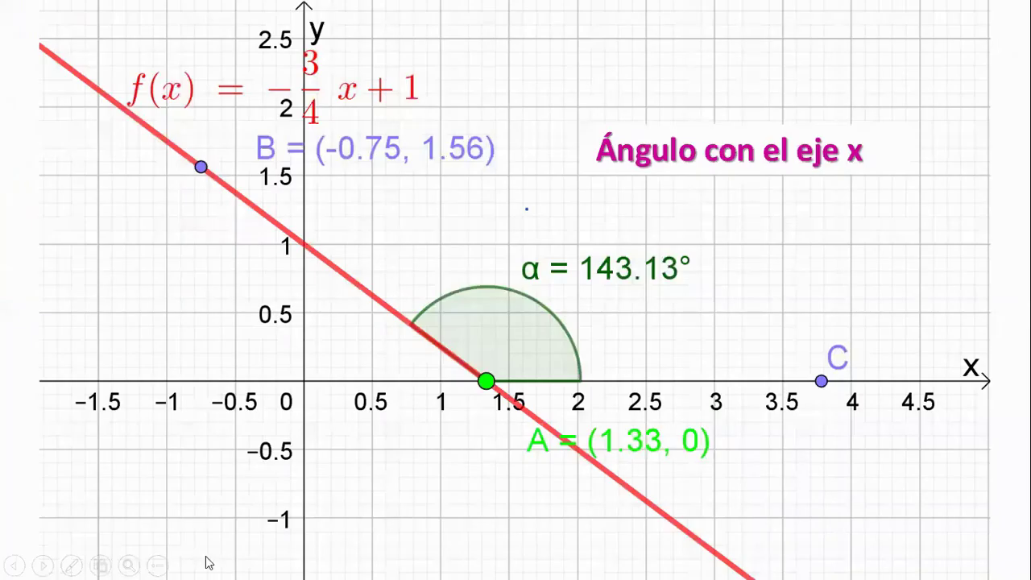
left_click(188, 562)
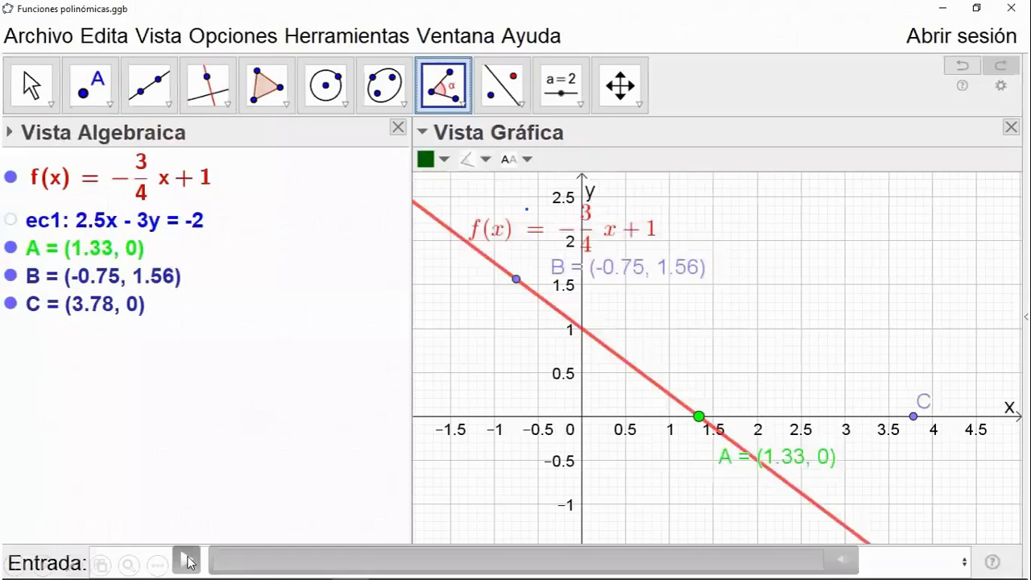
left_click(200, 560)
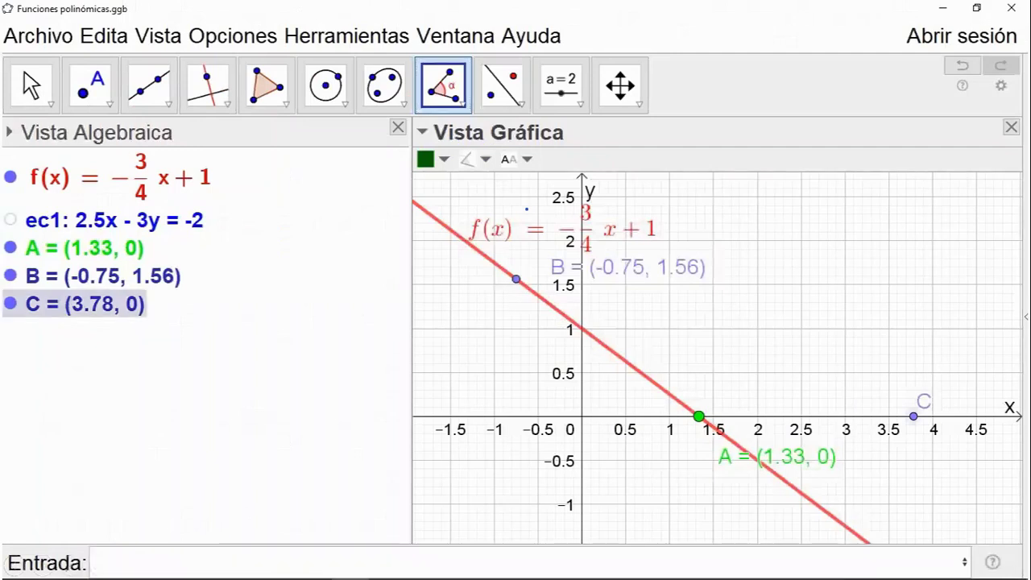
Pause the clip and annotate the partial angle at point A with an ink stroke, a small circle and an arrow.
mouse_move(191, 560)
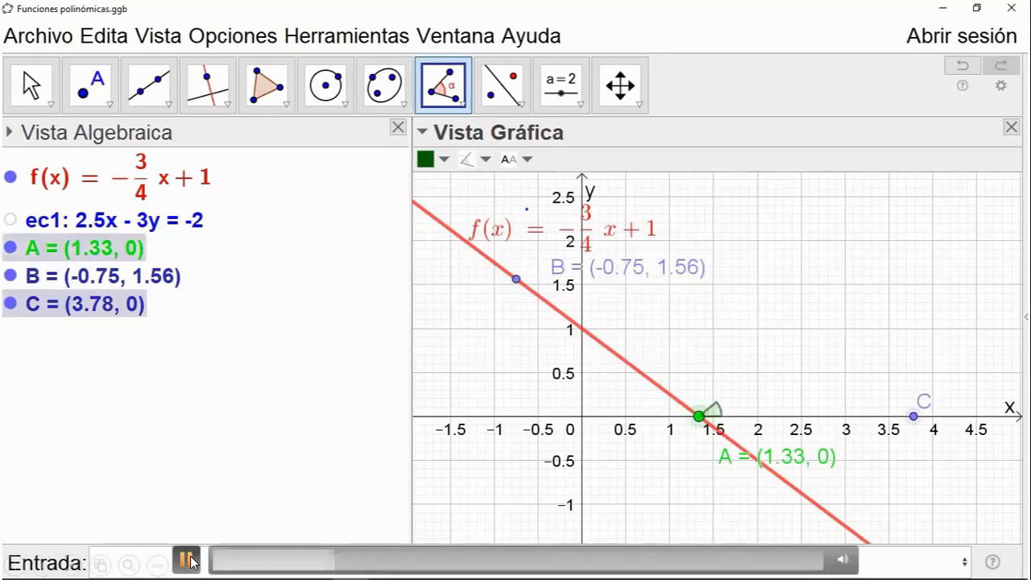
left_click(190, 562)
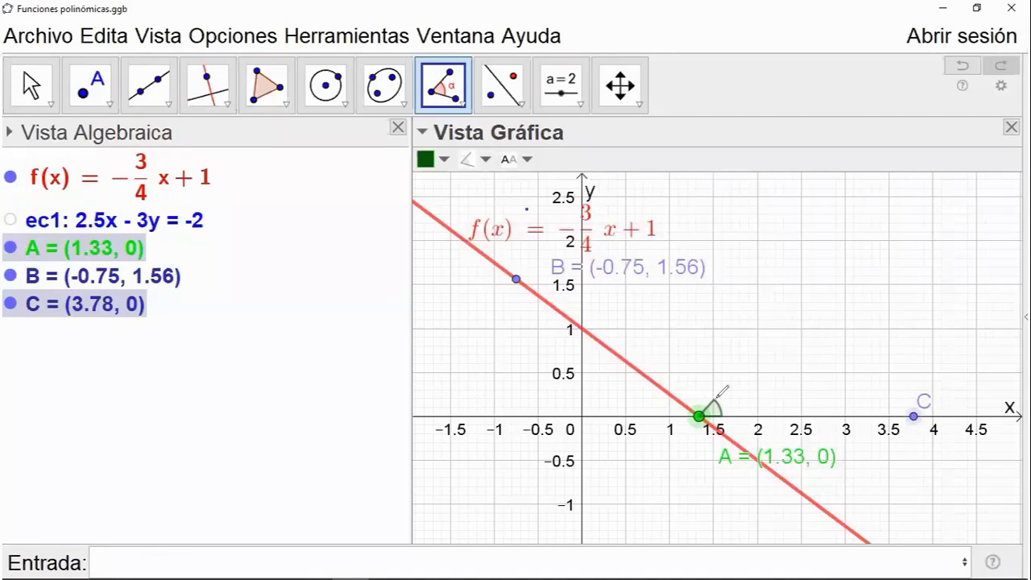
left_click_drag(715, 398, 775, 322)
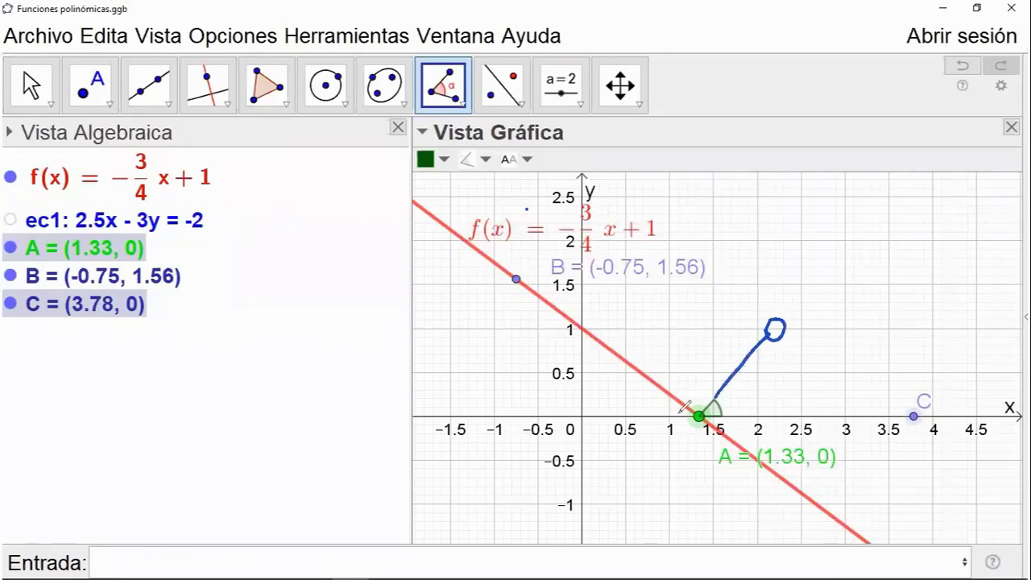
mouse_move(722, 309)
left_mouse_down()
mouse_move(770, 320)
mouse_move(735, 316)
left_mouse_up()
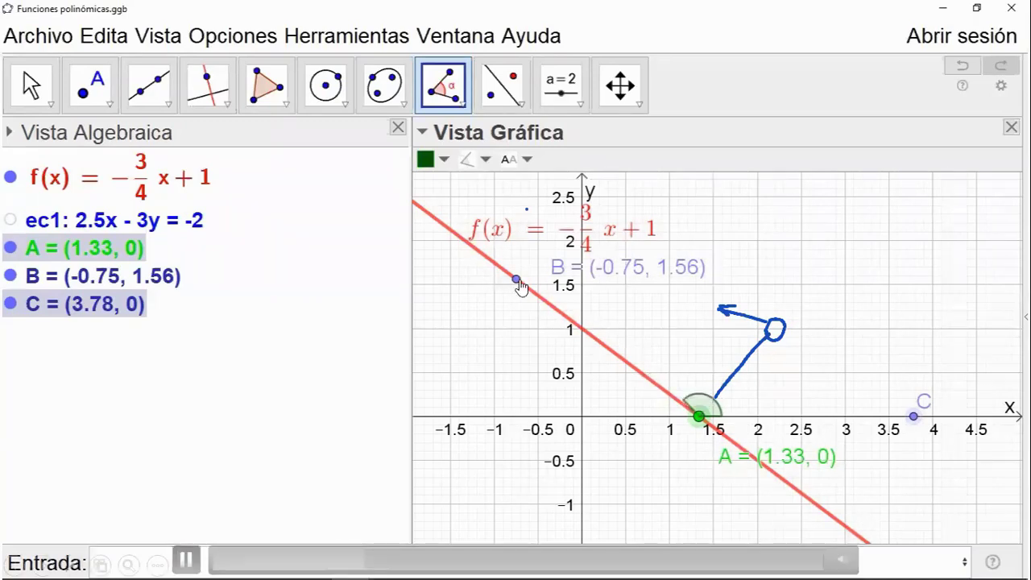
Create the angle through points C, A and B with vertex A, and enlarge its arc through the object properties.
left_click(698, 419)
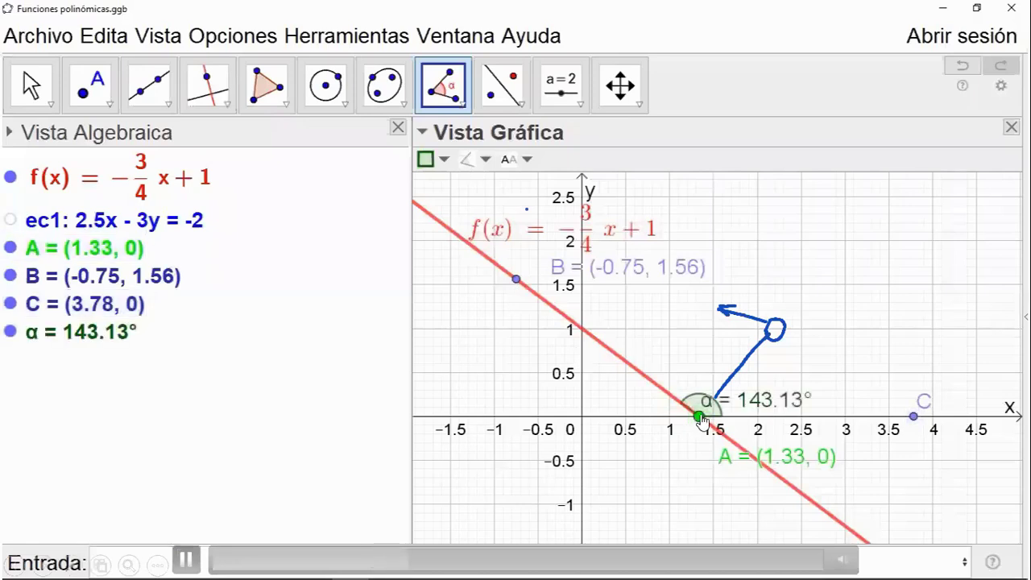
right_click(763, 427)
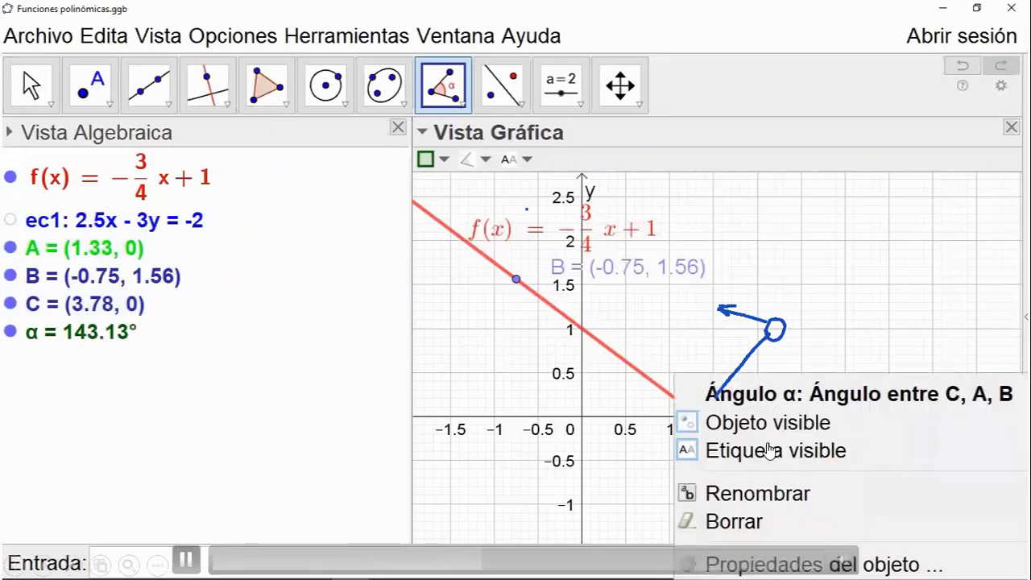
left_click(187, 561)
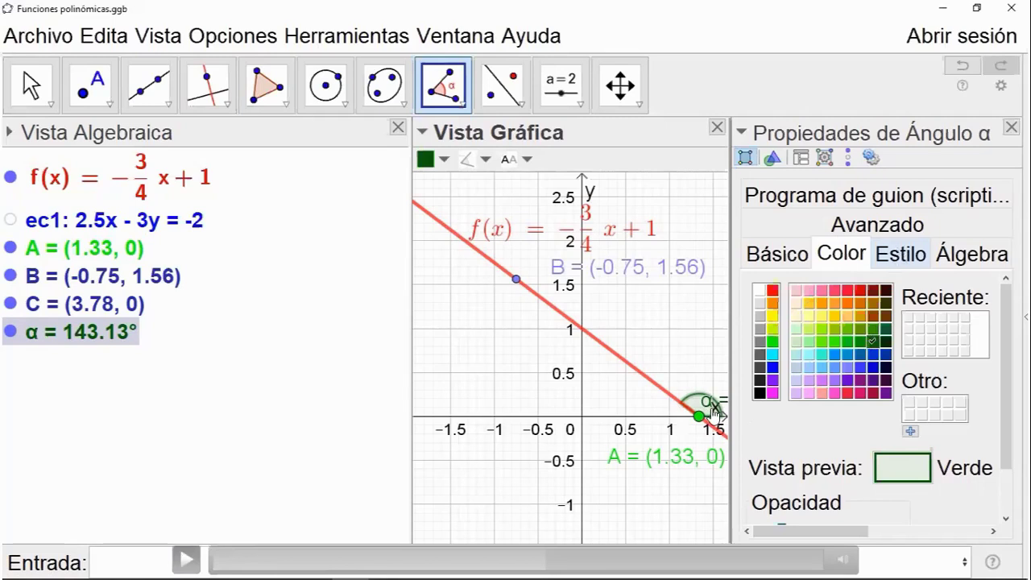
left_click(186, 561)
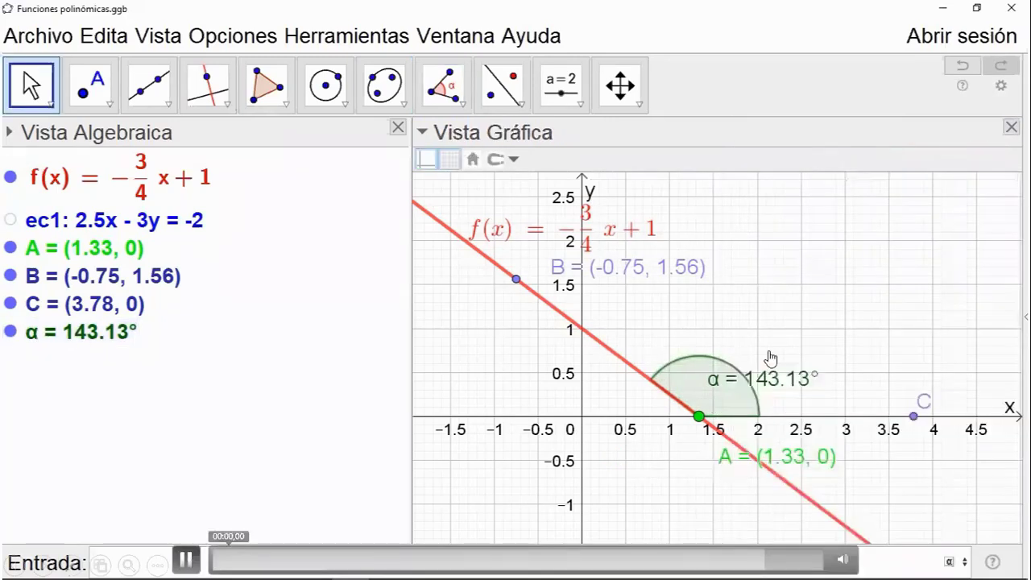
left_click(200, 563)
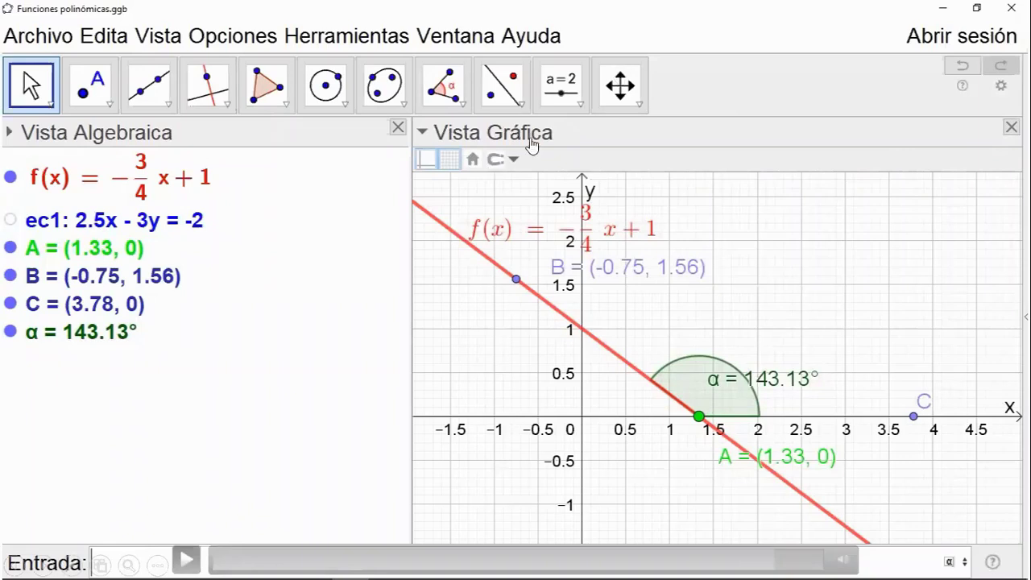
Examine the angle's label overlapping its arc and the Move tool used for repositioning labels.
left_click(513, 157)
left_click(737, 406)
left_click(768, 382)
left_click(771, 385)
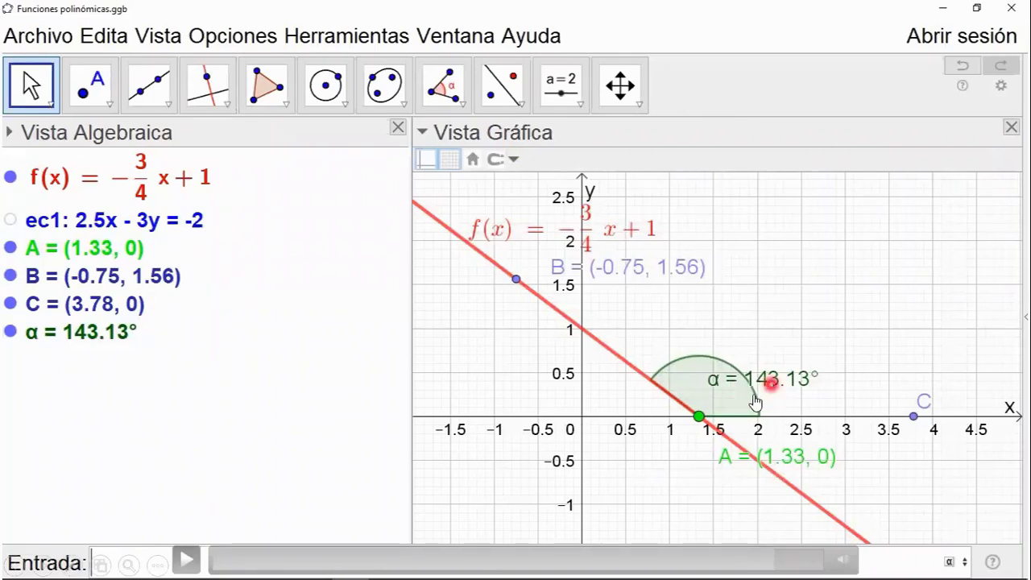
left_click(739, 394)
left_click(746, 378)
left_click(698, 370)
left_click(32, 90)
left_click(23, 79)
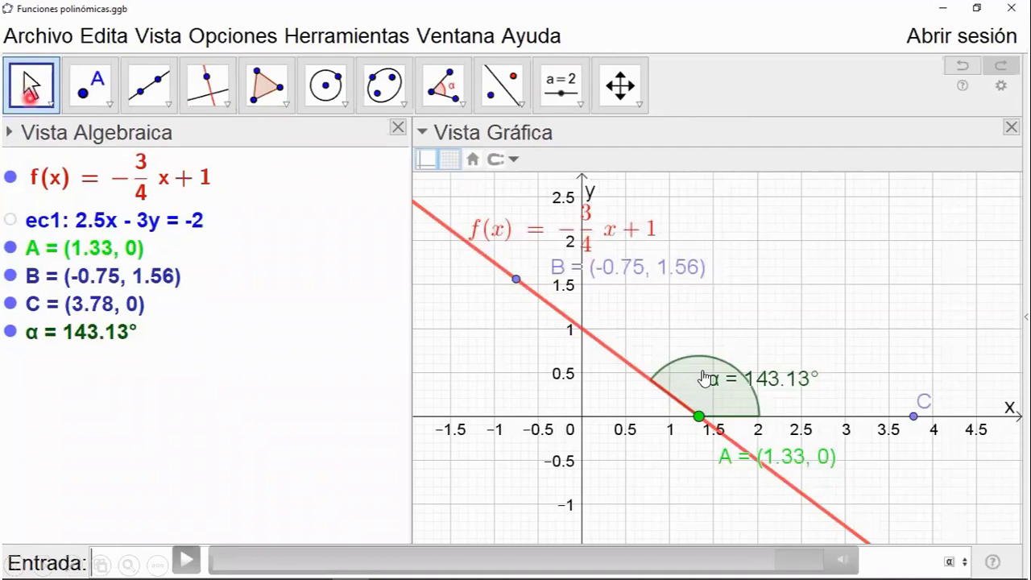
left_click(806, 385)
left_click(783, 383)
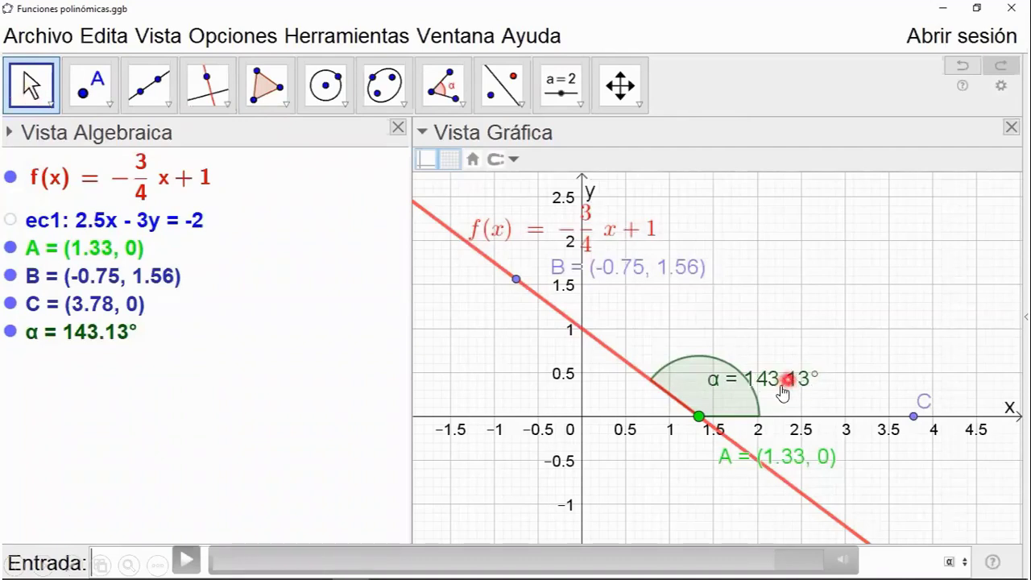
left_click(780, 377)
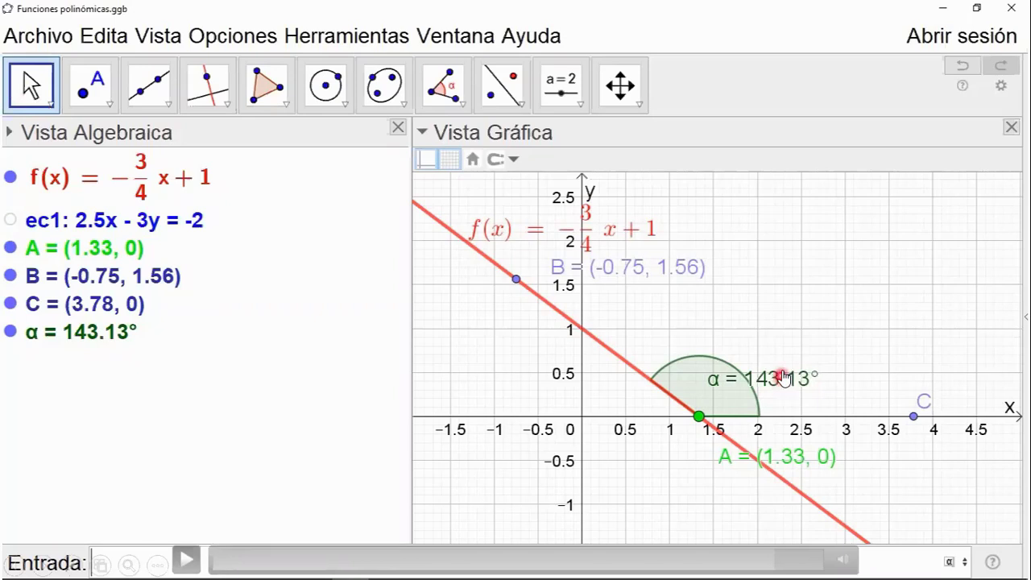
Move the label of the angle at point A above the arc, clear of its shaded area.
left_click(807, 329)
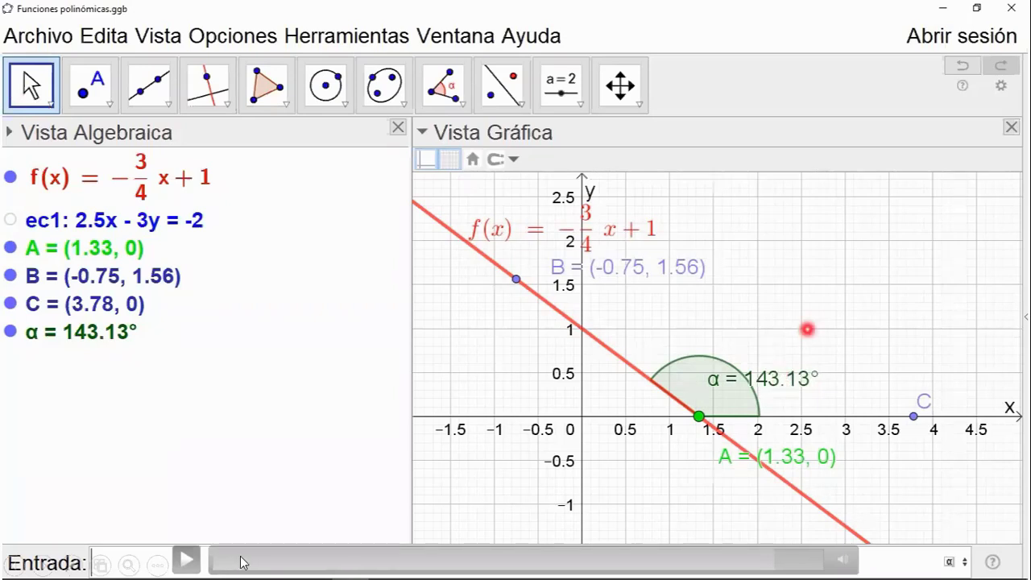
left_click(191, 561)
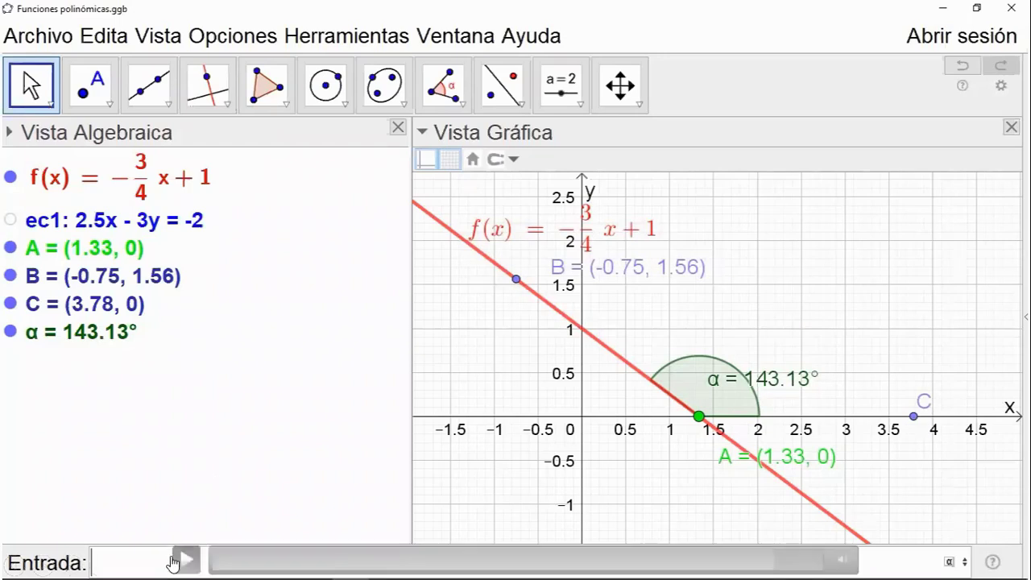
left_click(186, 561)
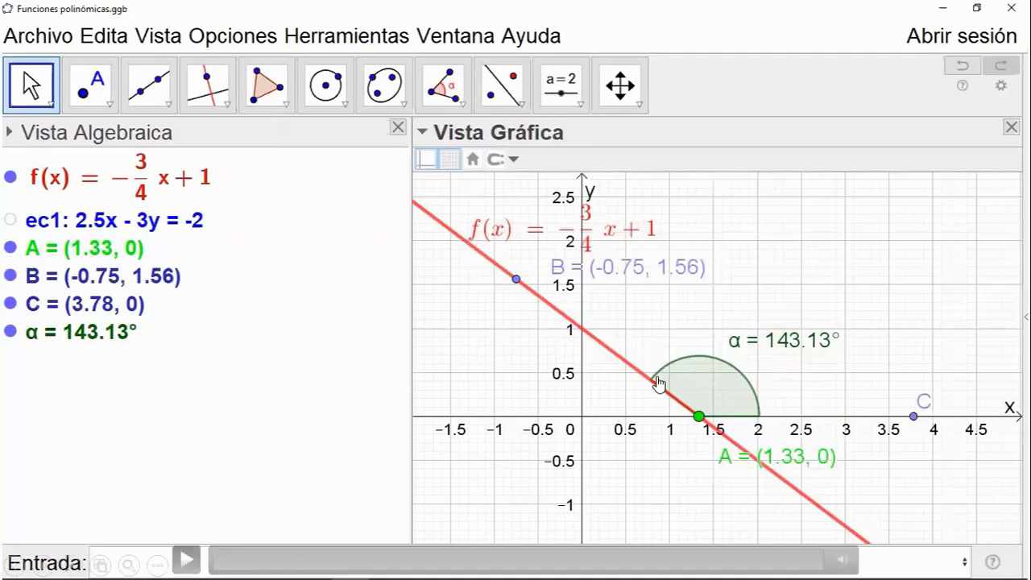
left_click(163, 405)
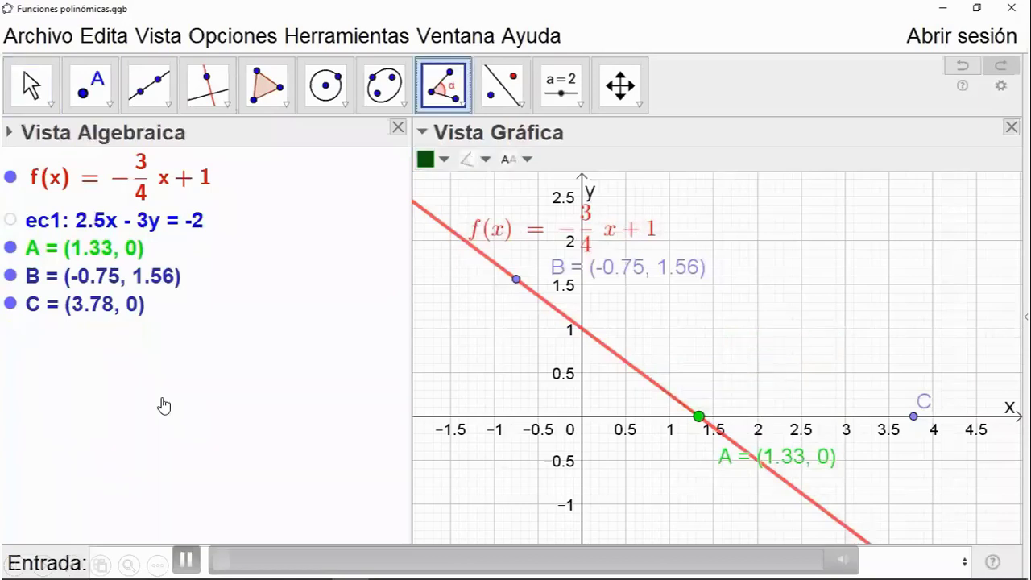
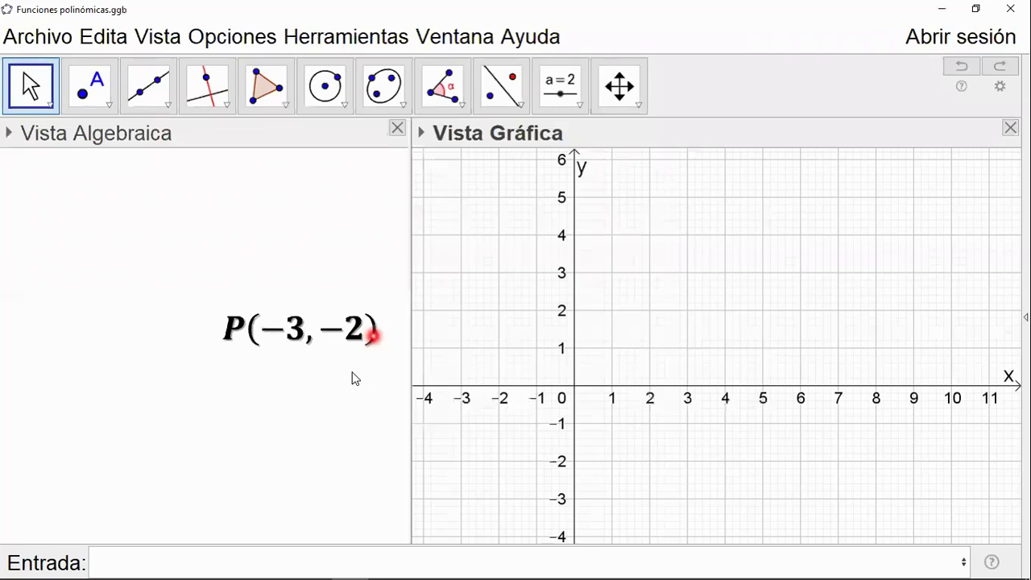
left_click(352, 376)
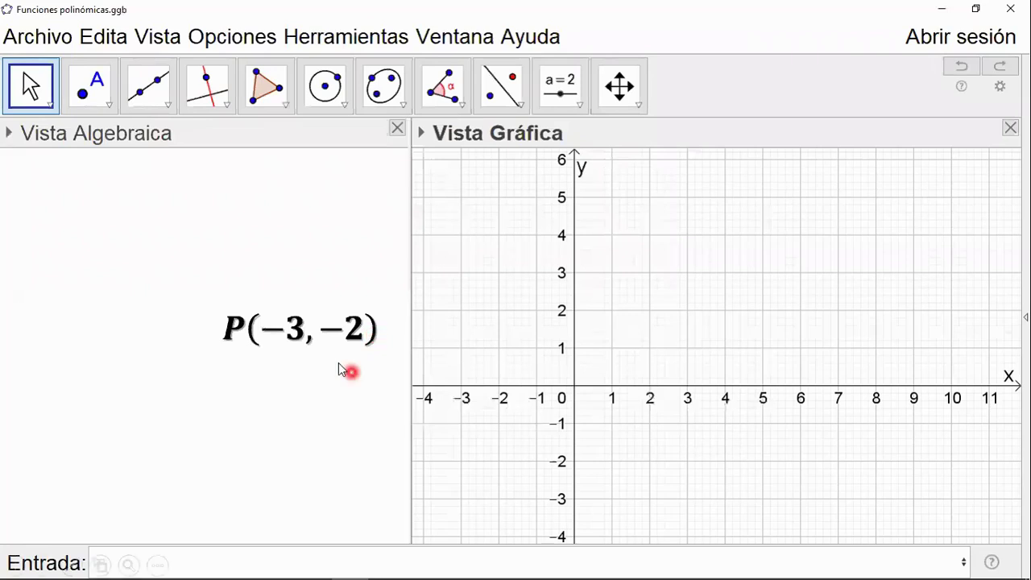
left_click(326, 348)
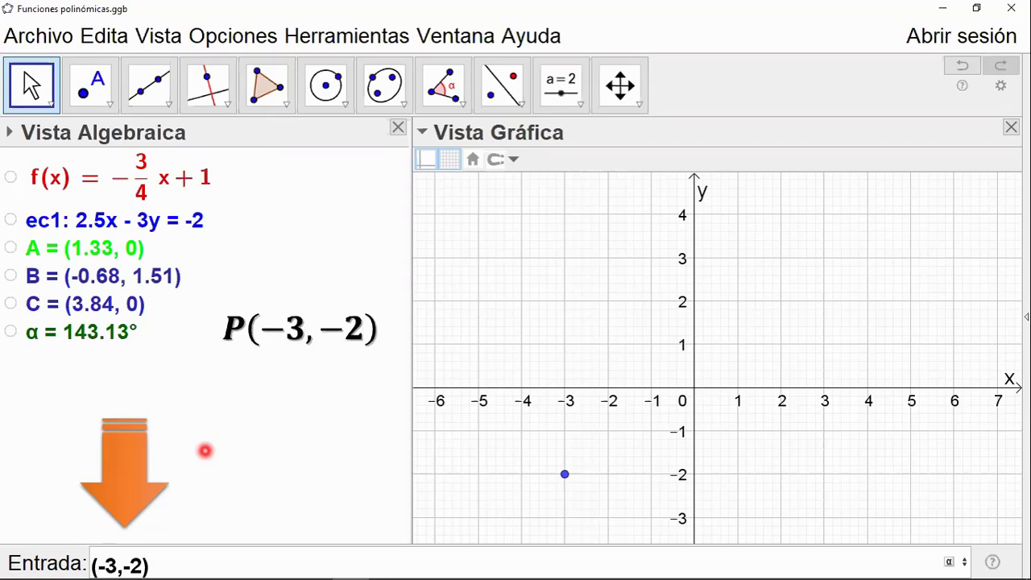
Create the point P from the coordinates (-3,-2) and check it in the object list and on the graph.
left_click(105, 565)
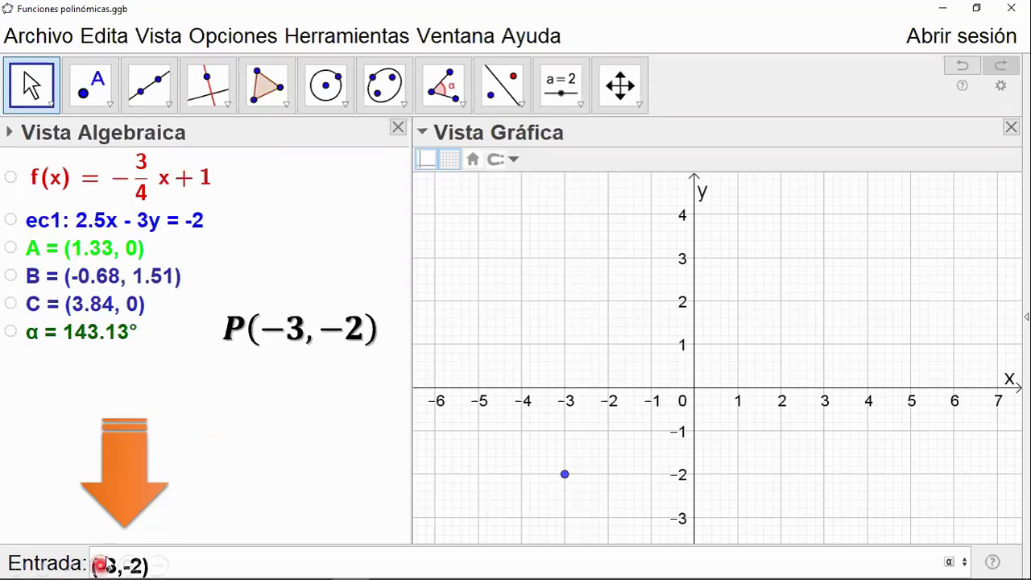
left_click(40, 367)
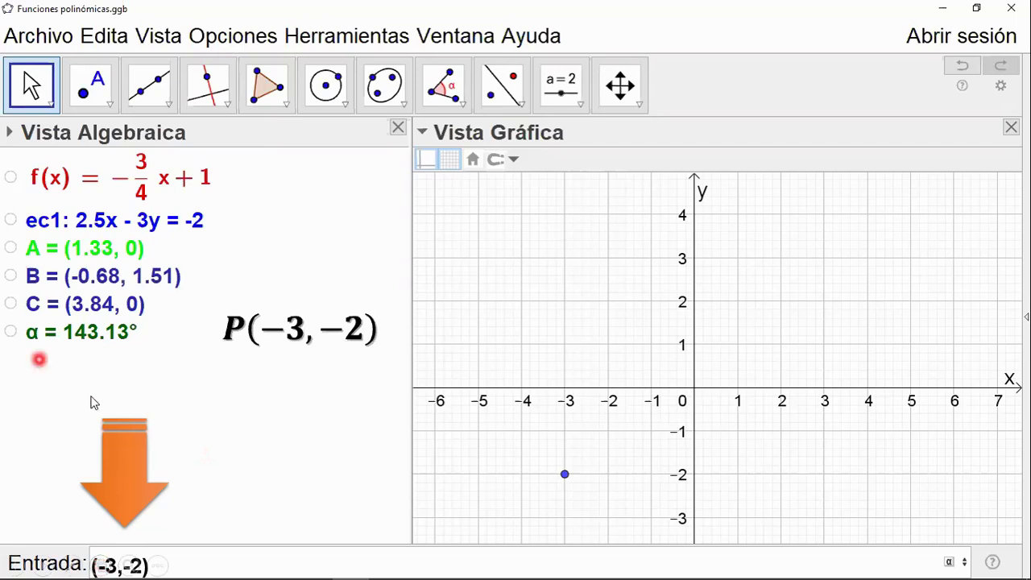
left_click(96, 360)
left_click(77, 335)
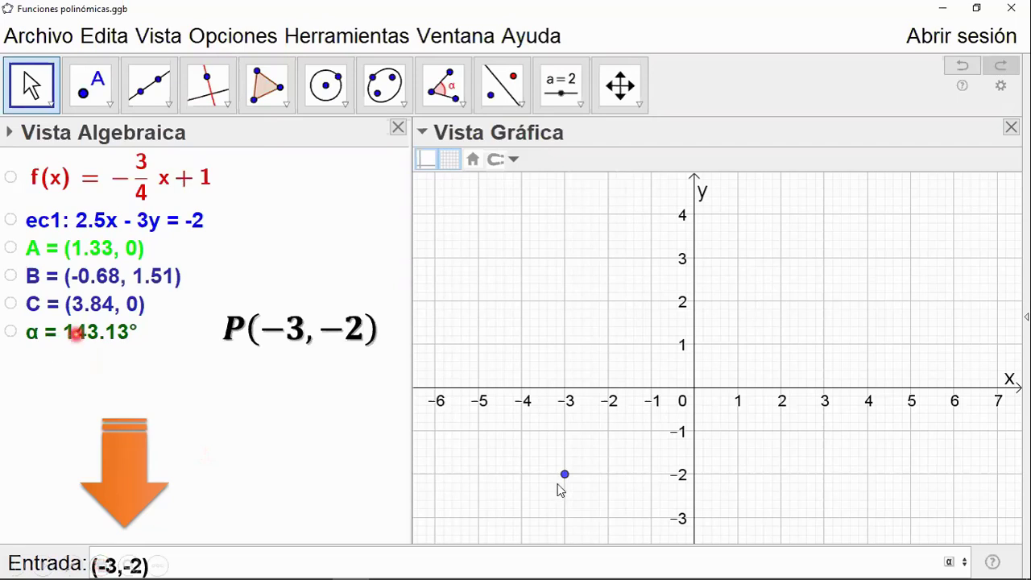
left_click(568, 485)
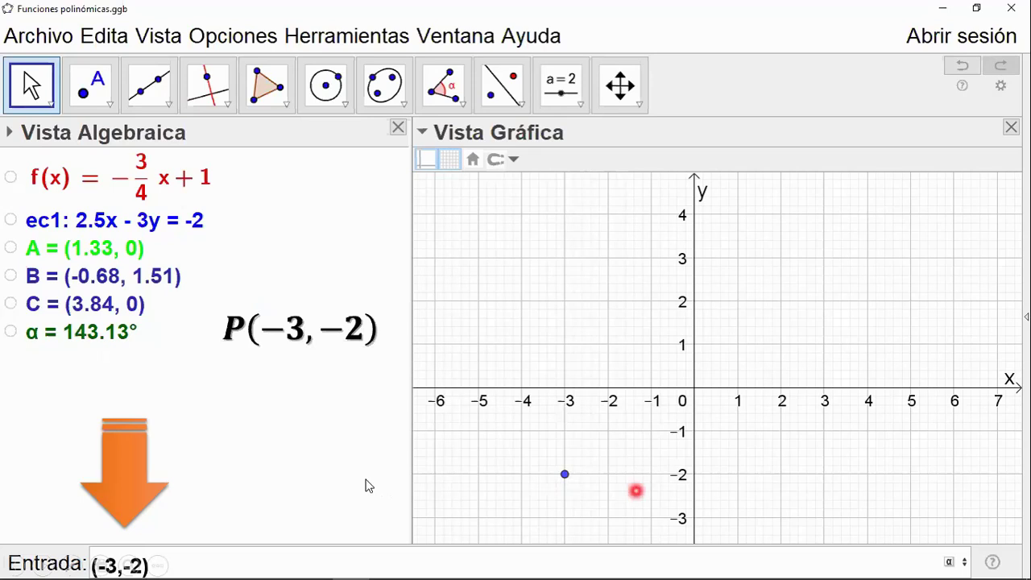
key("Return")
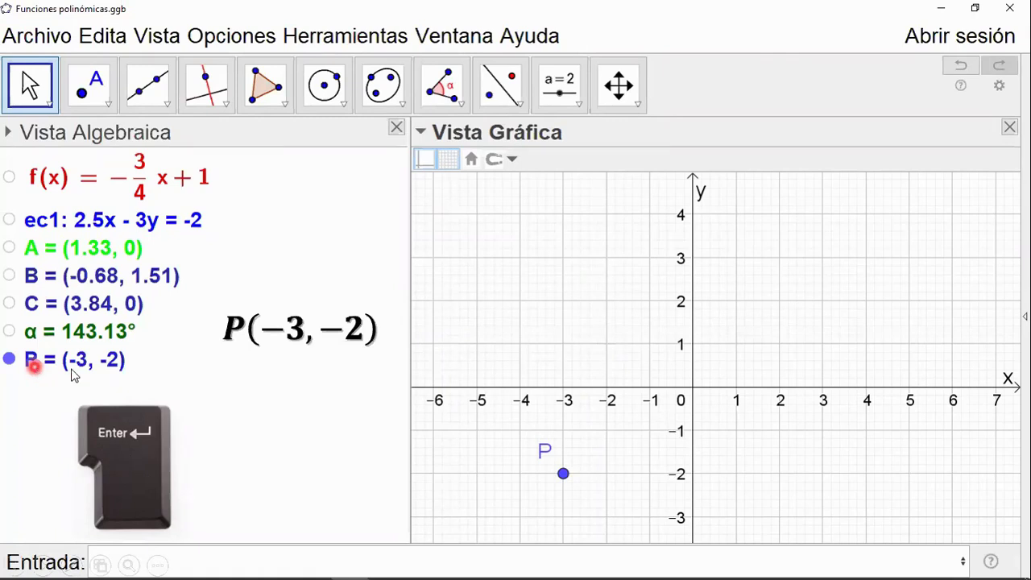
left_click(31, 84)
left_click(41, 362)
left_click(66, 360)
left_click(563, 474)
left_click(146, 376)
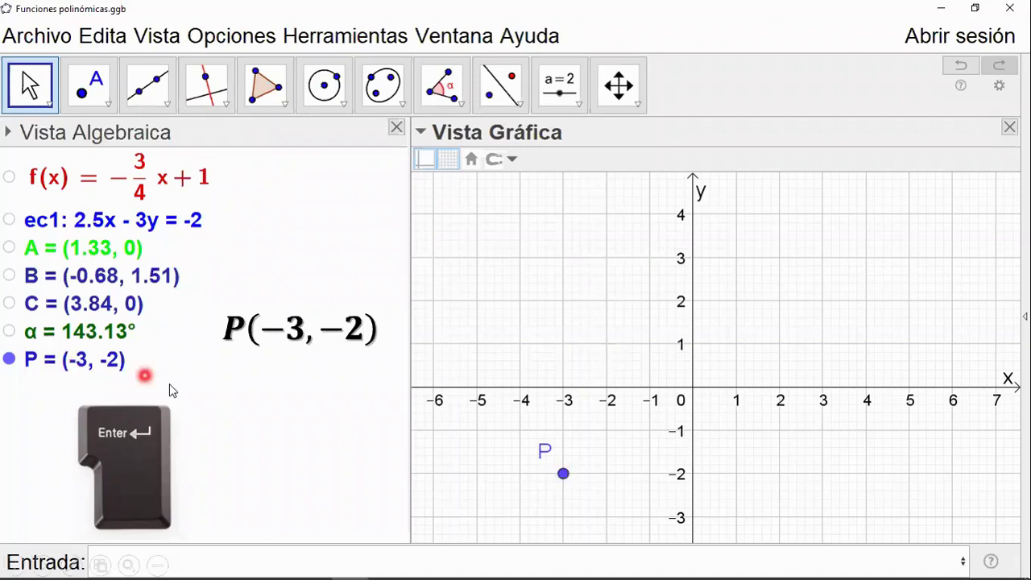
left_click(78, 363)
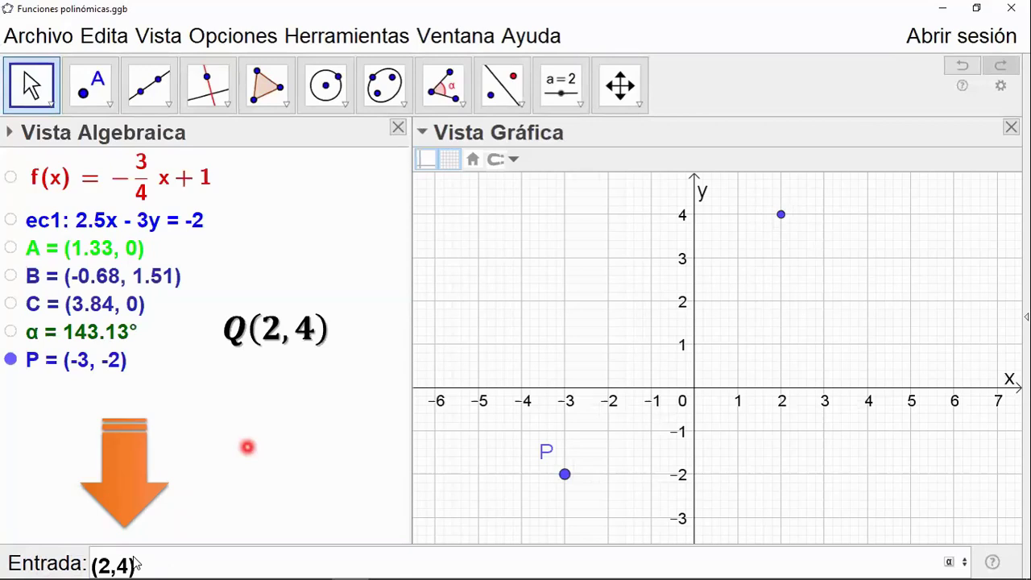
Create the second point, Q, from the coordinates (2,4).
left_click(322, 457)
left_click(253, 466)
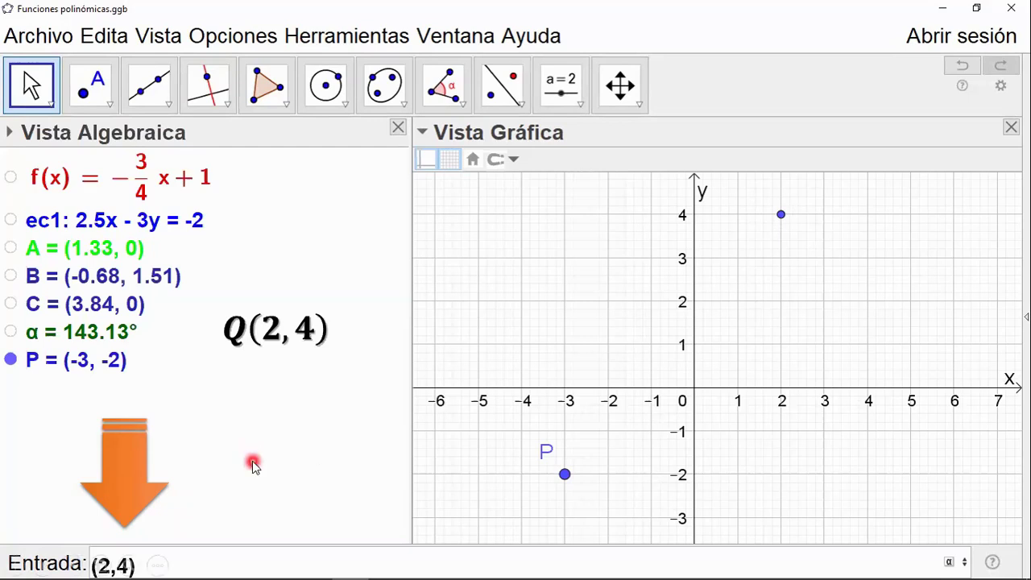
key("Return")
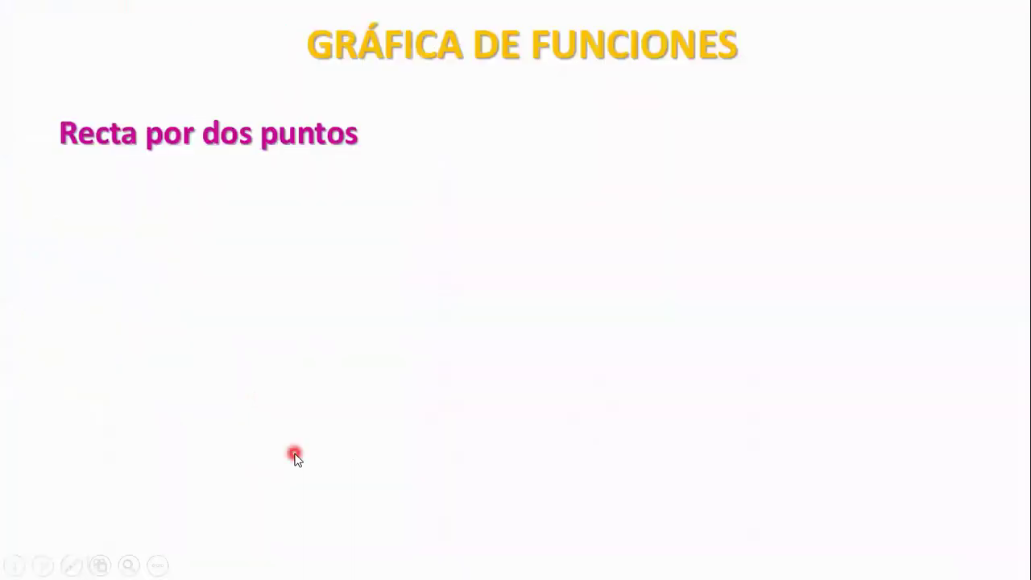
left_click(295, 458)
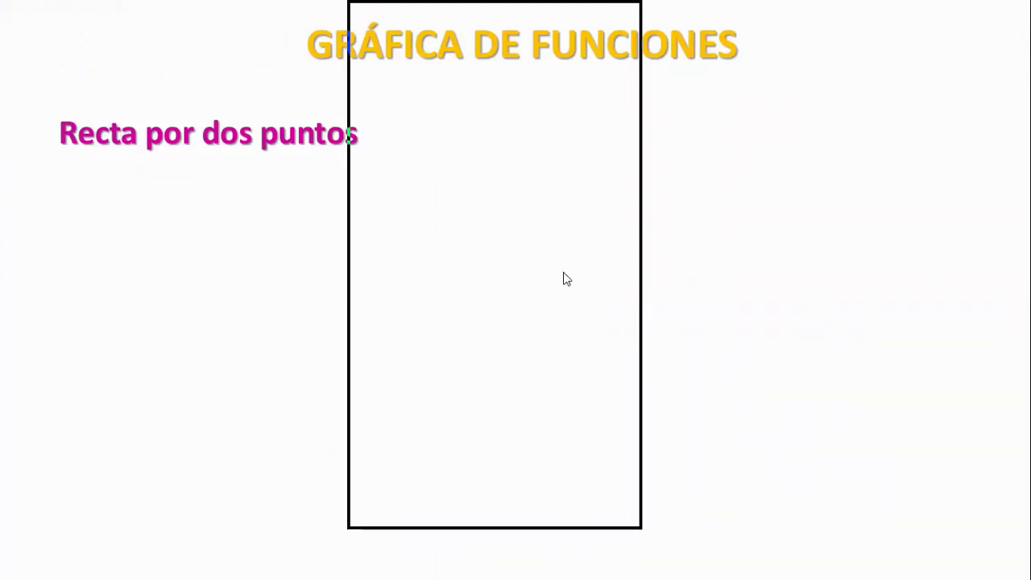
left_click(668, 118)
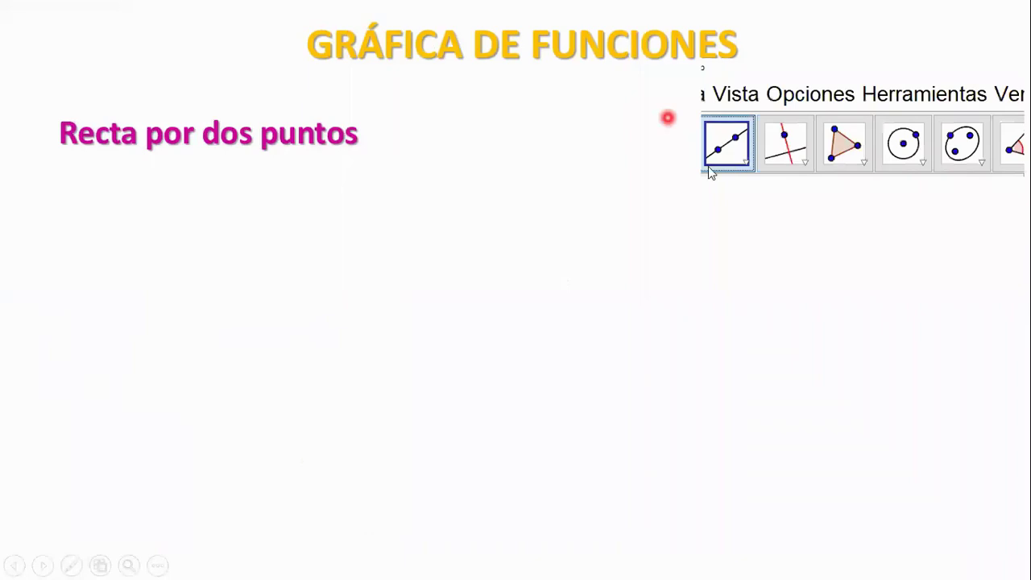
left_click(740, 179)
left_click(703, 166)
left_click(749, 132)
left_click(714, 145)
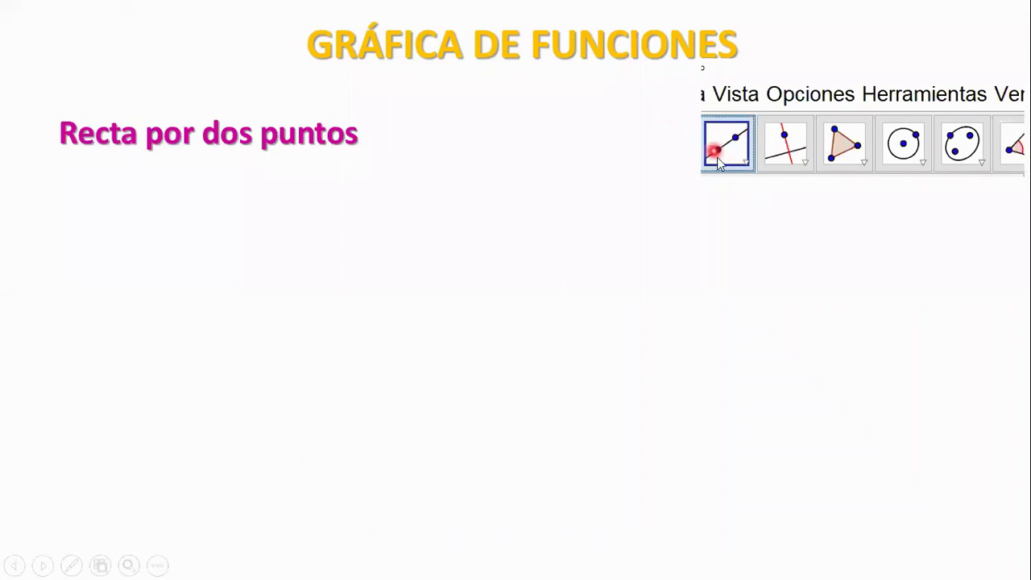
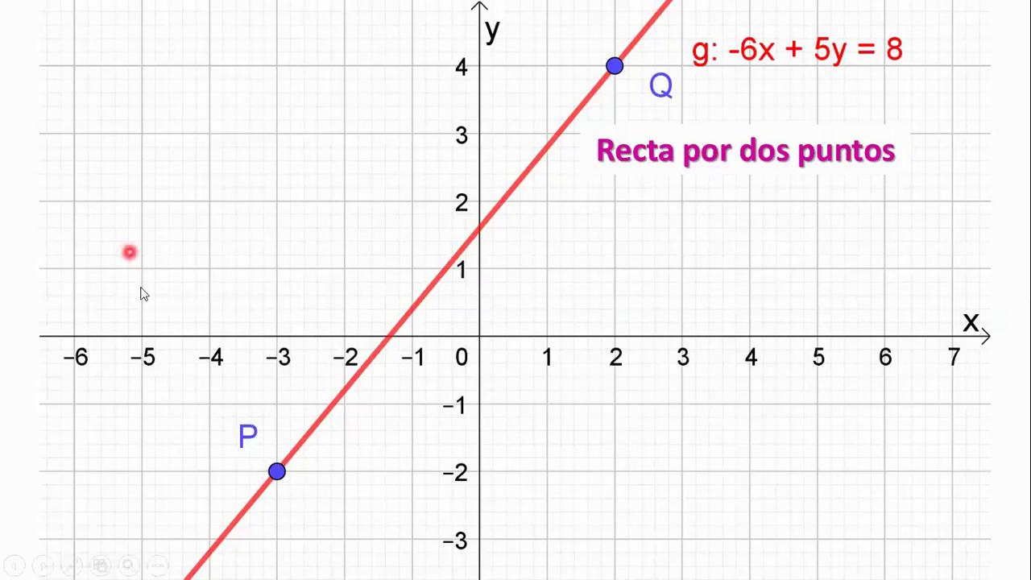
Examine the line drawn through points P and Q, its equation and its position relative to the axes.
left_click(278, 473)
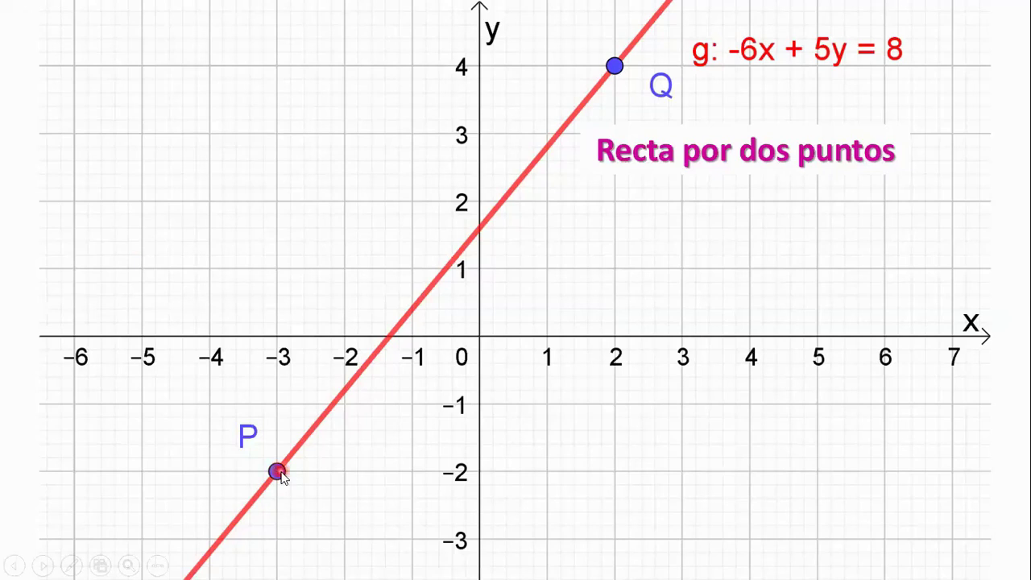
left_click(618, 93)
left_click(455, 327)
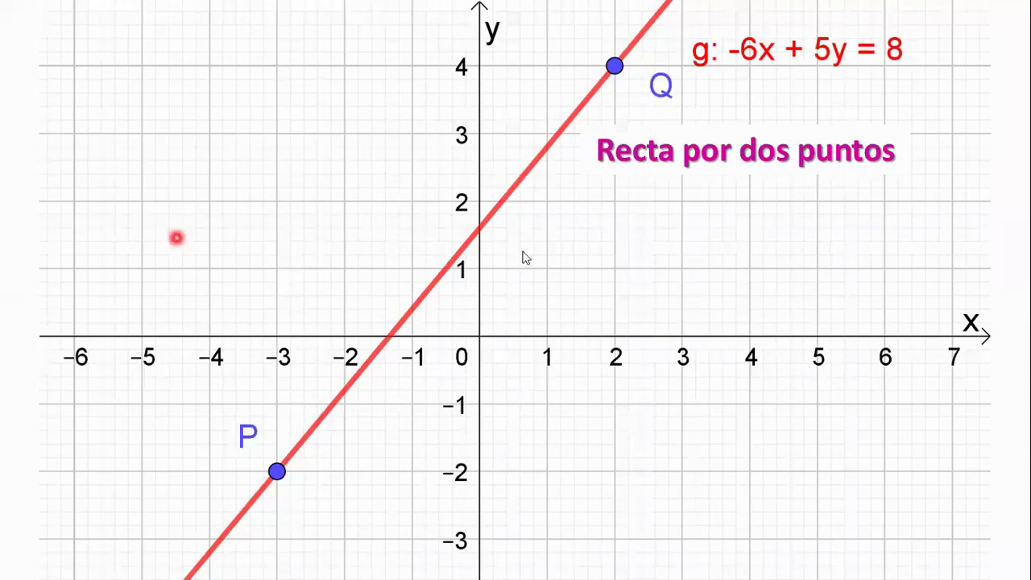
left_click(280, 474)
left_click(583, 243)
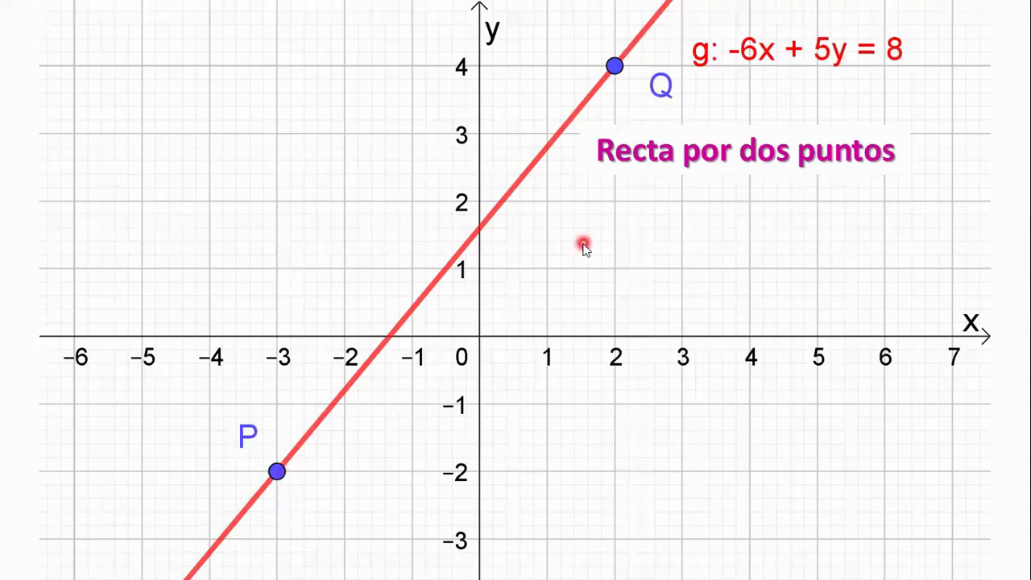
left_click(385, 170)
left_click(444, 215)
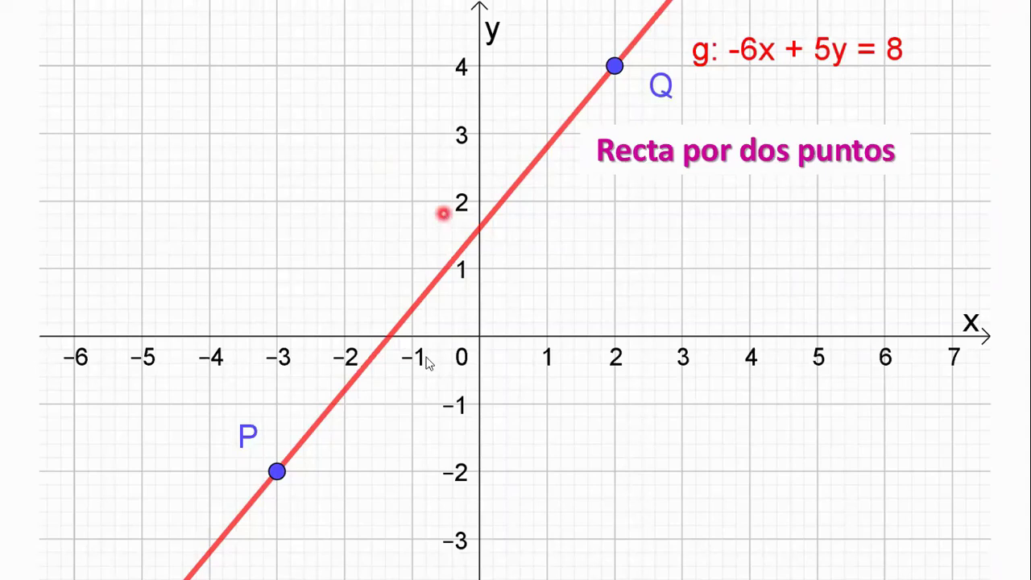
left_click(423, 332)
left_click(418, 395)
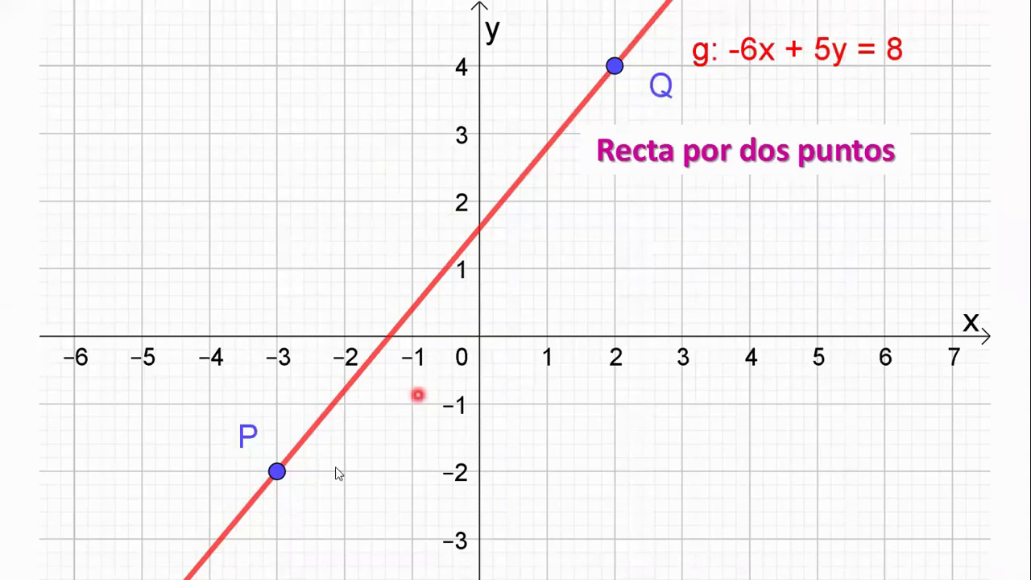
left_click(291, 505)
left_click(257, 351)
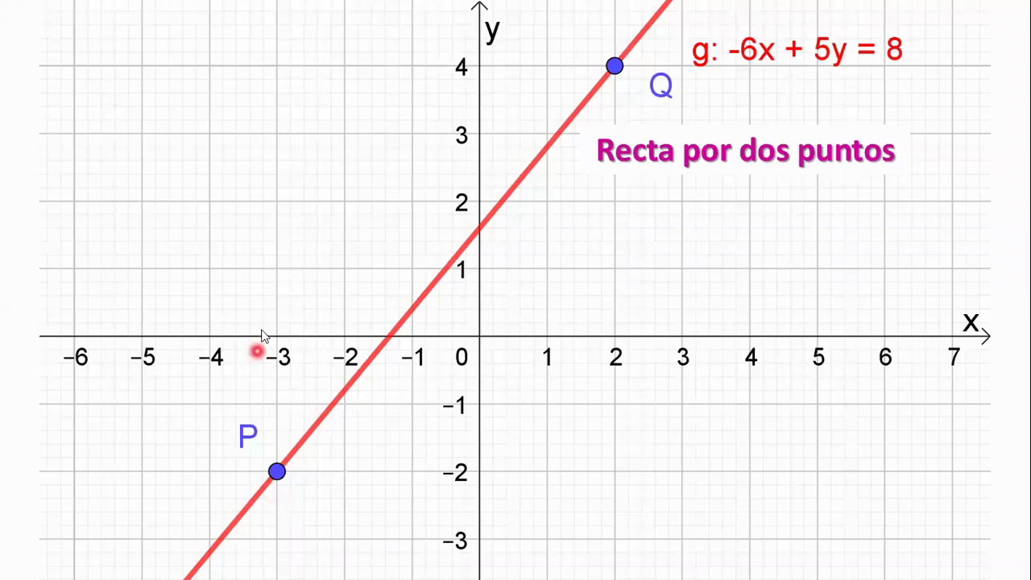
left_click(275, 203)
left_click(256, 413)
left_click(369, 354)
left_click(285, 474)
left_click(366, 456)
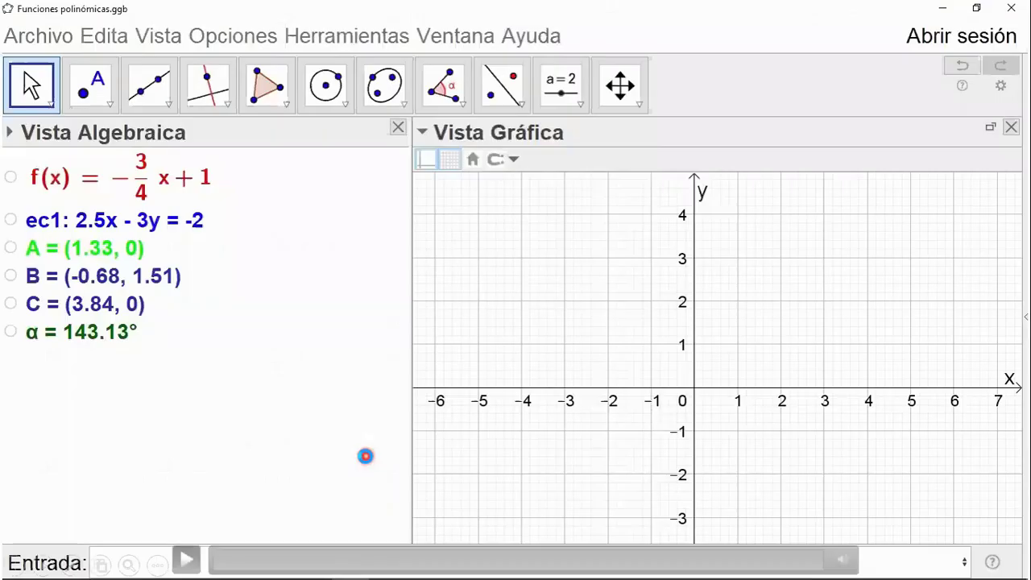
Start the demonstration clip and enter a new point with coordinates (-3,-2).
left_click(202, 565)
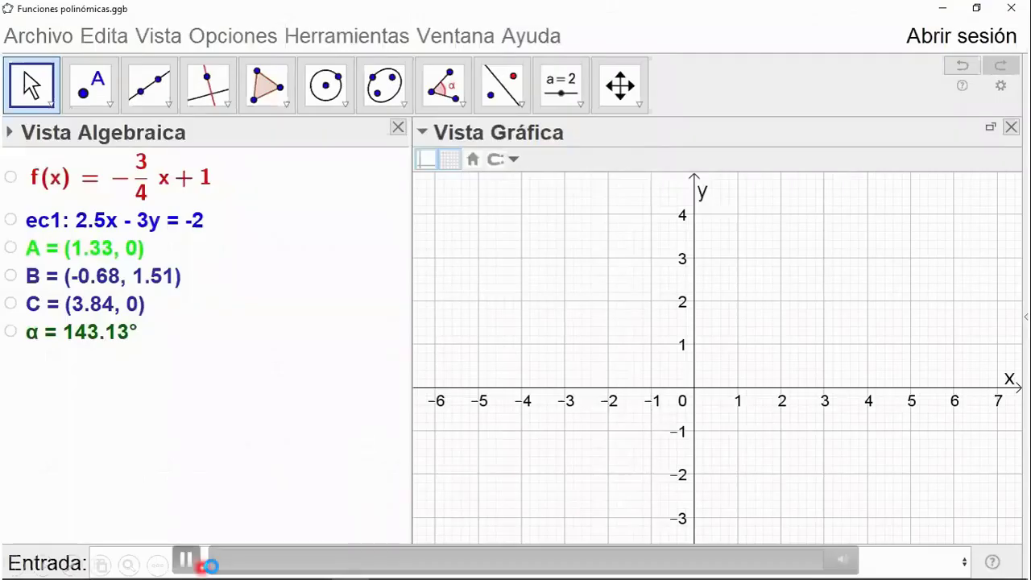
left_click(232, 489)
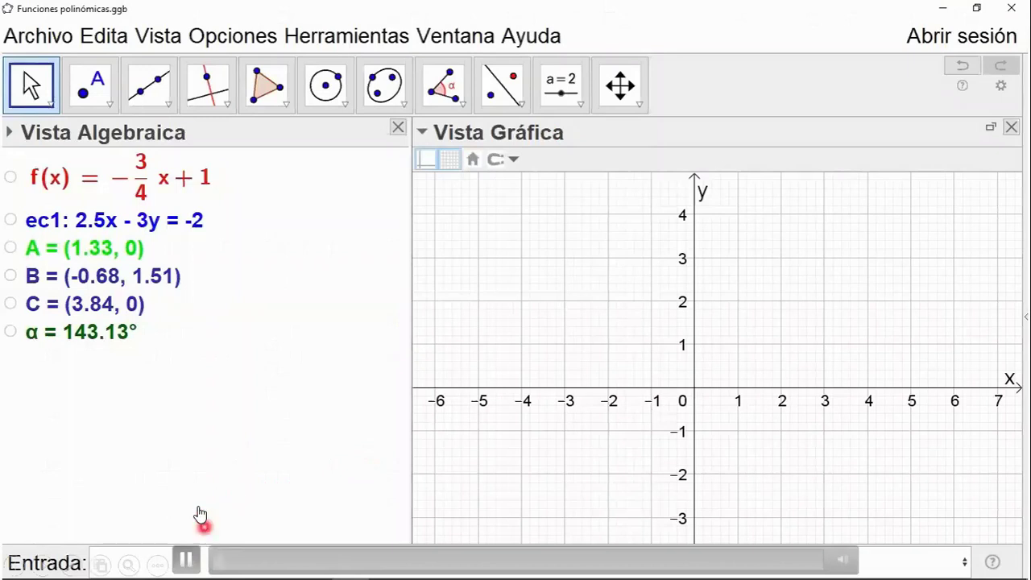
type("(")
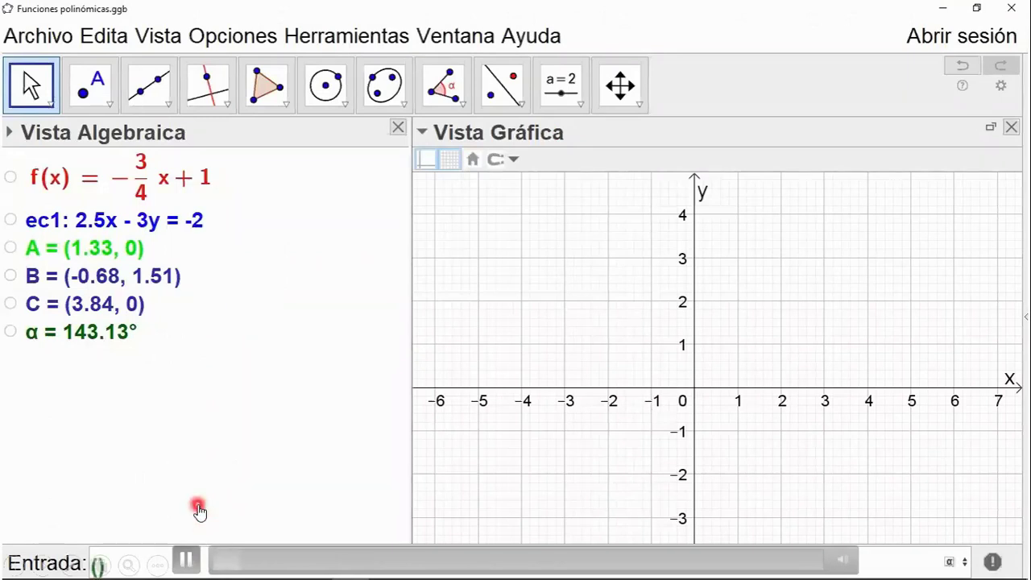
type("-3")
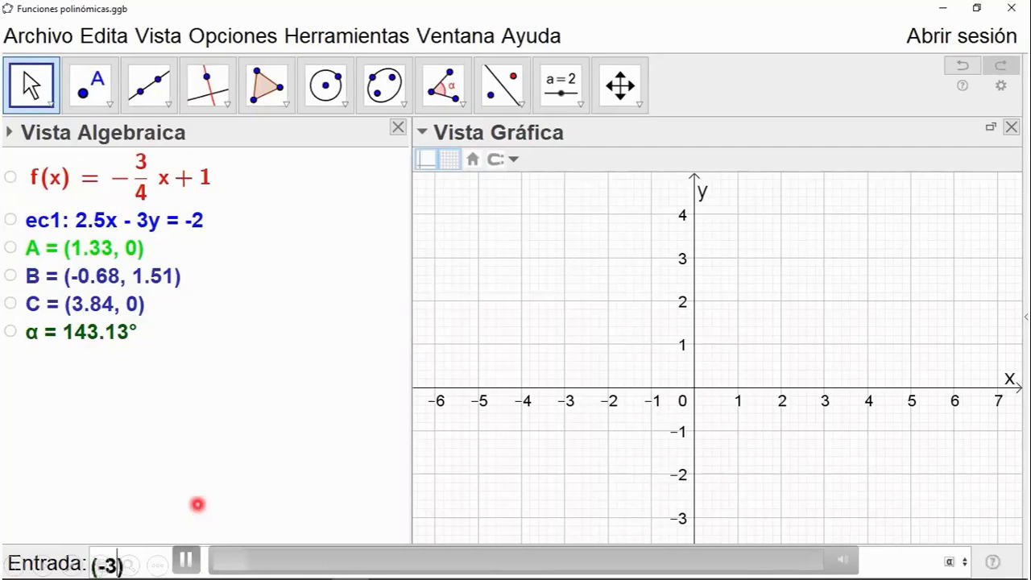
type(",-")
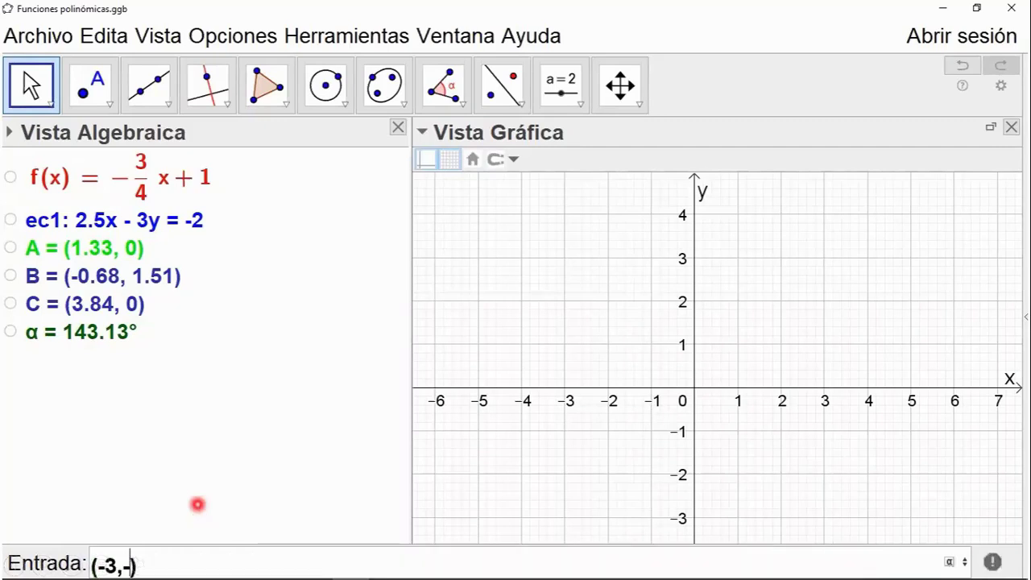
type("2")
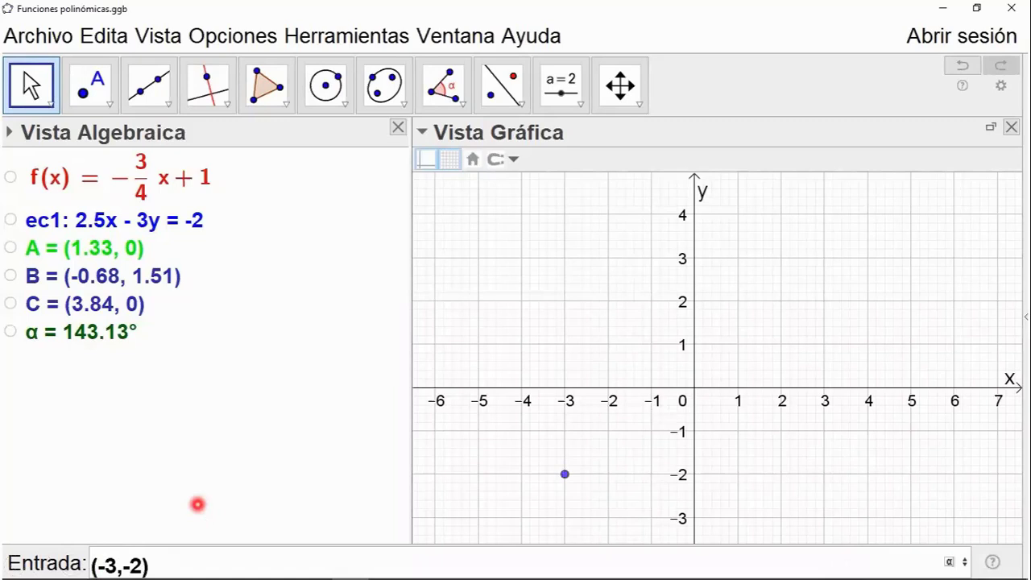
key("Return")
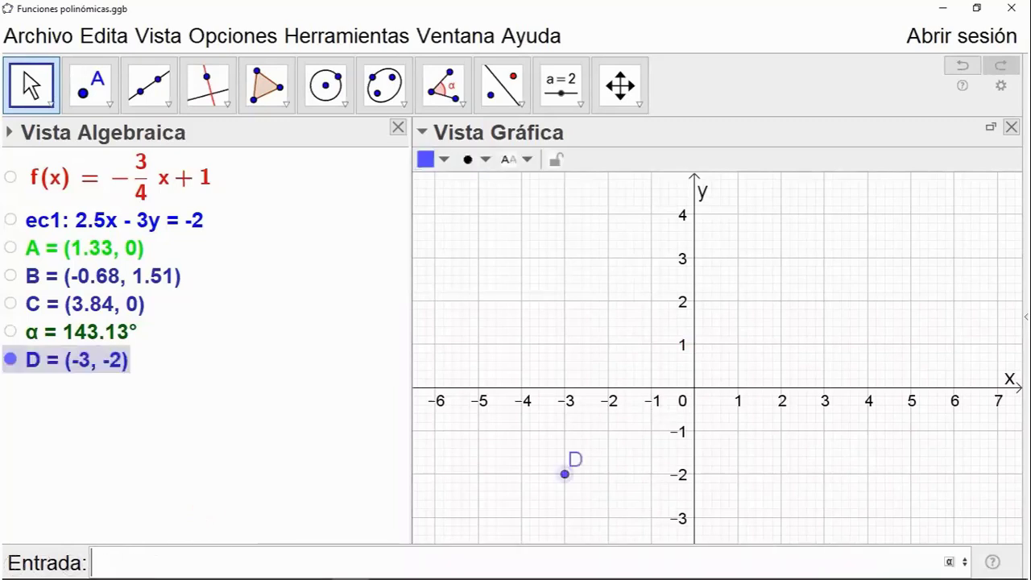
Enter another point with coordinates (2,4) and check its entry in the object list.
left_click(576, 489)
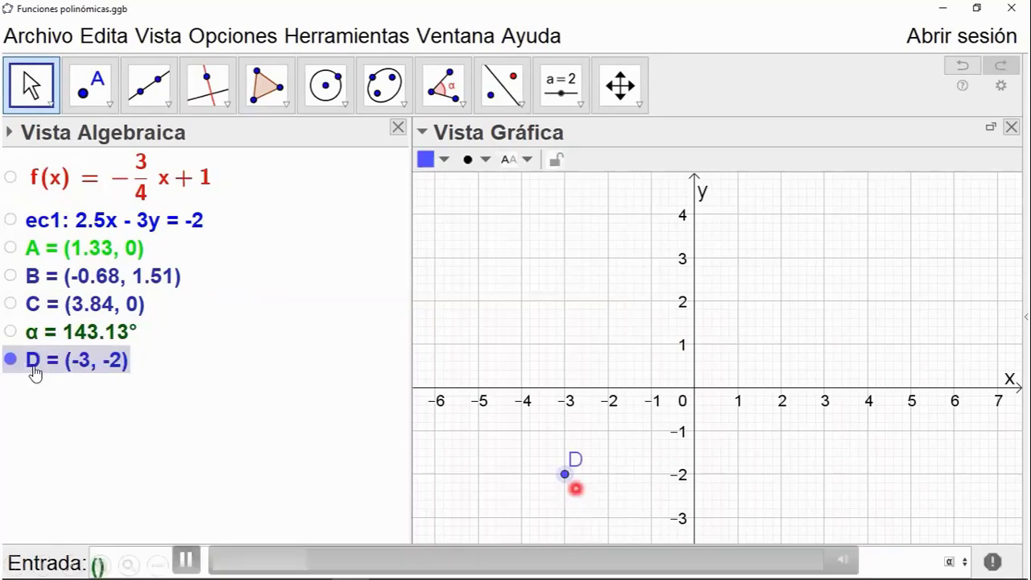
left_click(80, 361)
type("(2")
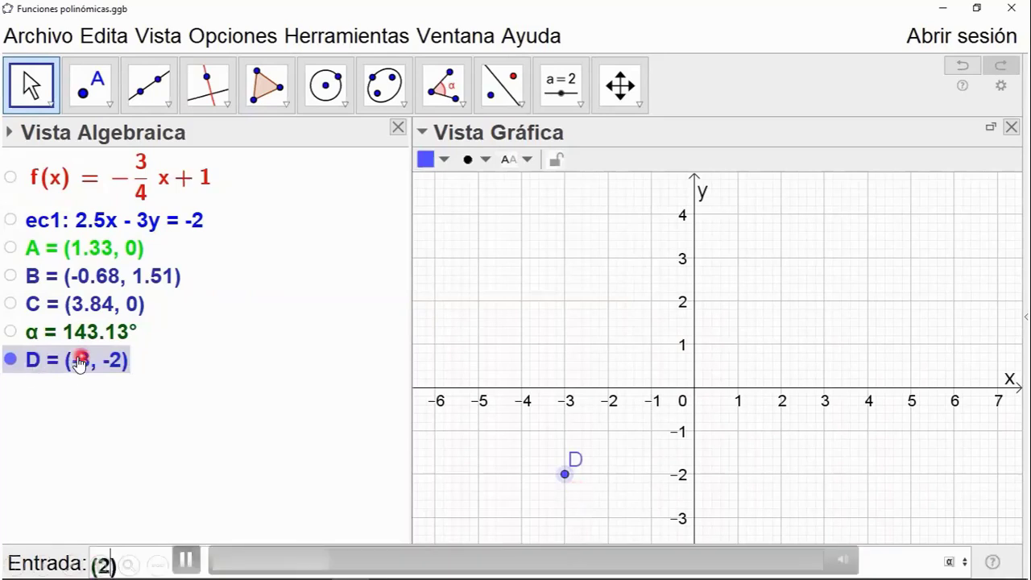
type(",4")
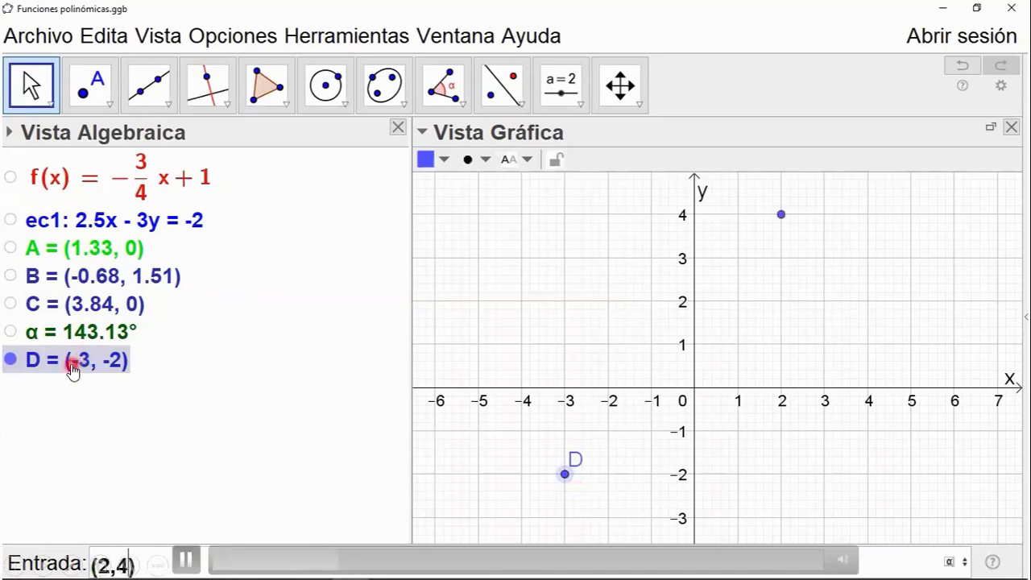
key("Return")
left_click(89, 392)
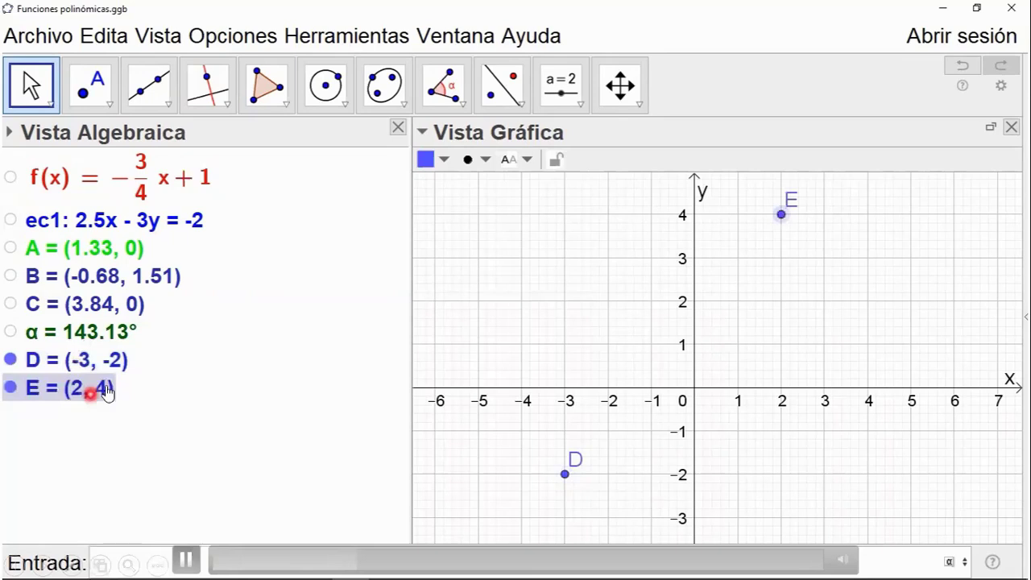
Rename the point at (-3,-2) as P.
right_click(51, 360)
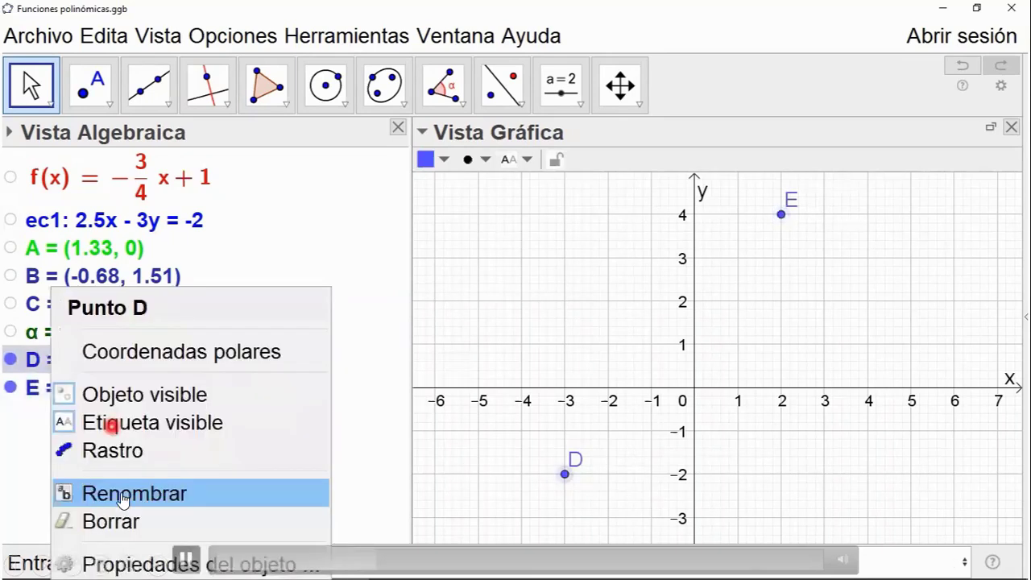
left_click(122, 494)
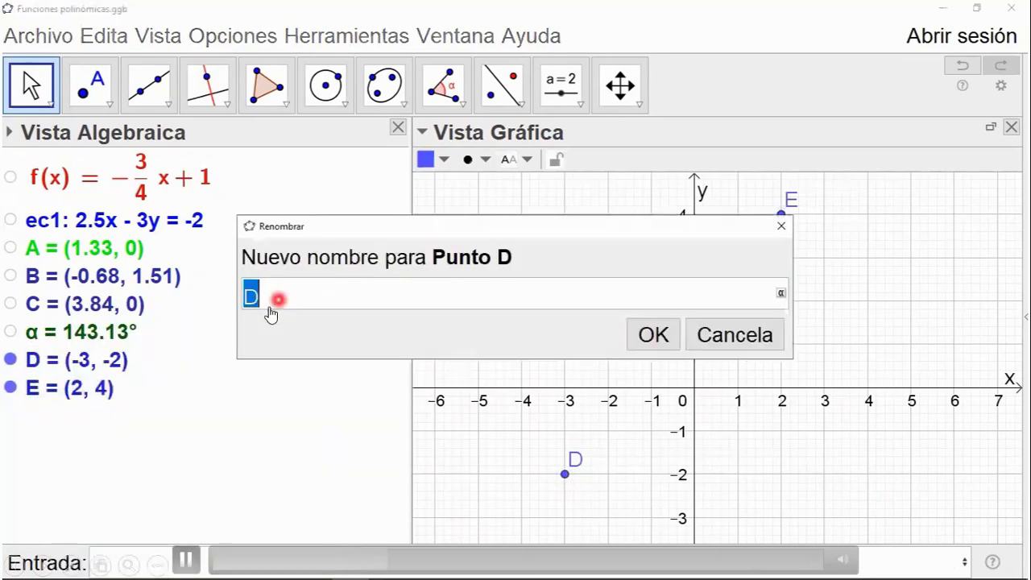
type("P")
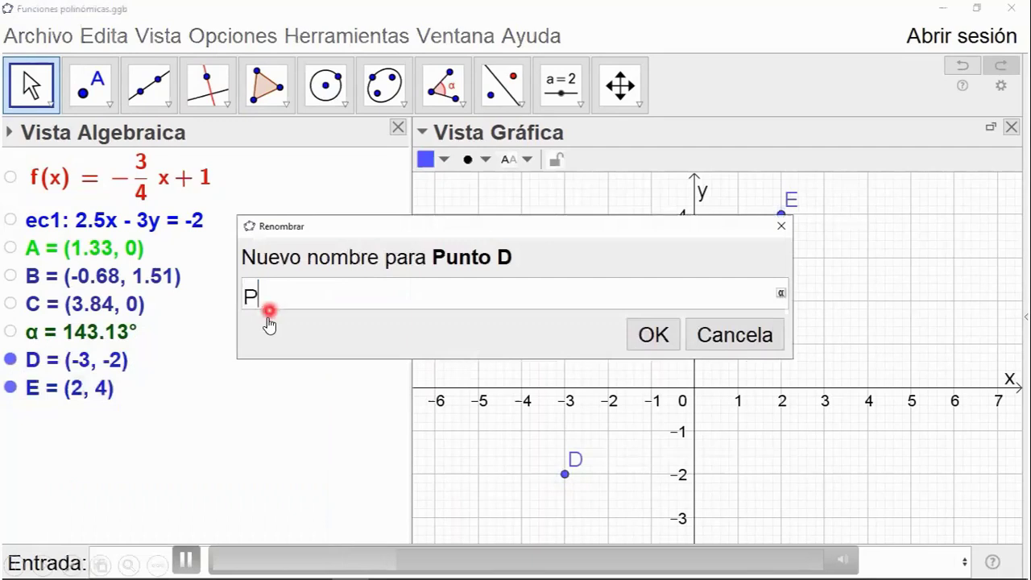
key("Return")
Rename the point at (2,4) as Q.
right_click(92, 403)
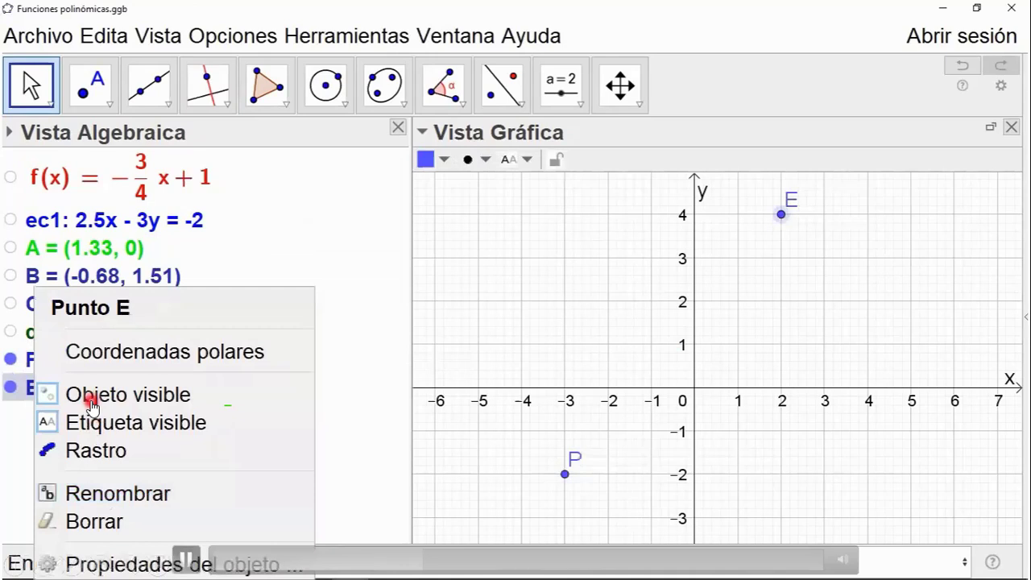
left_click(94, 494)
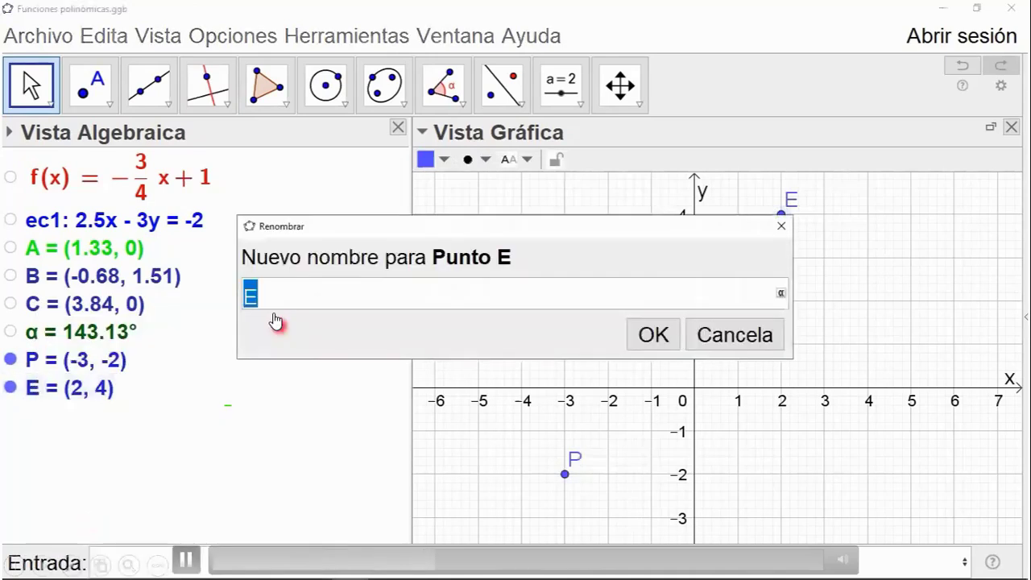
type("Q")
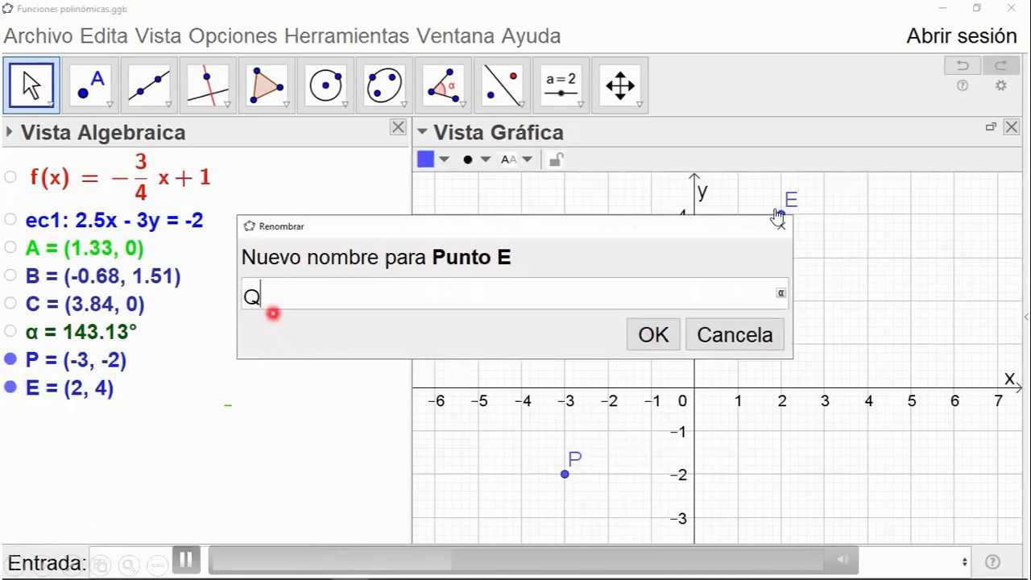
key("Return")
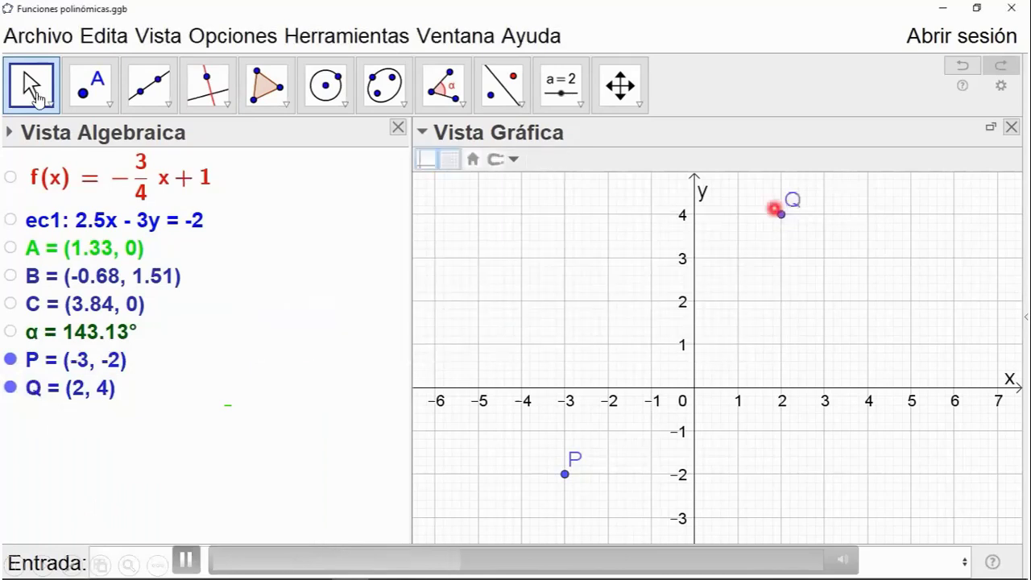
Enlarge points P and Q in the graph and move their labels slightly away from the points.
left_click(569, 460)
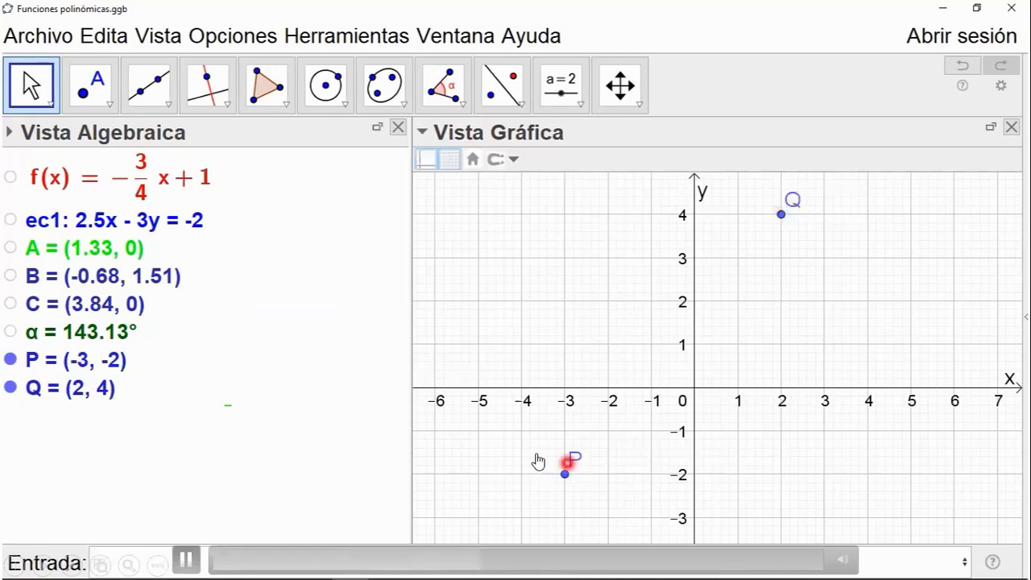
left_click(803, 206)
left_click(778, 280)
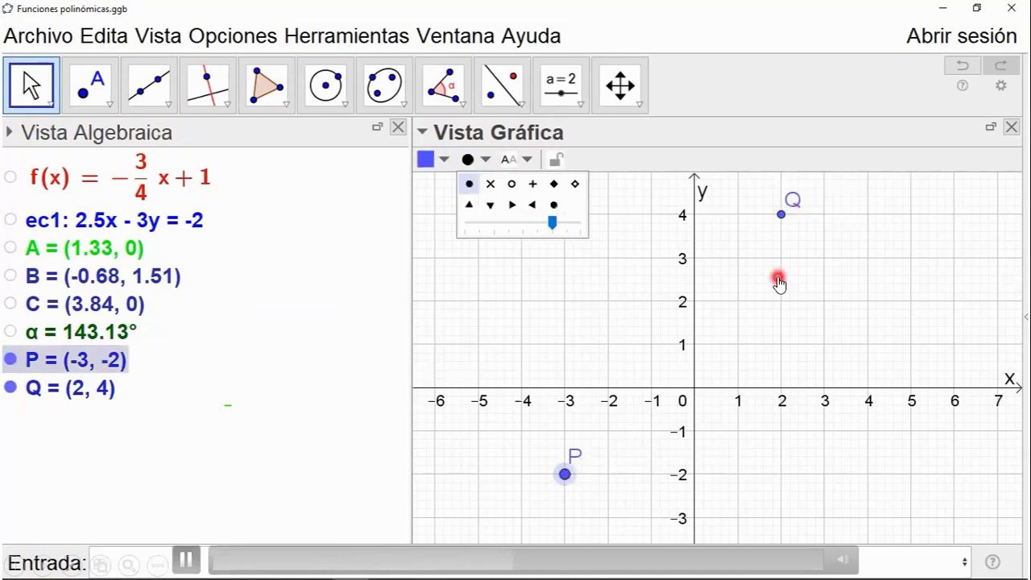
left_click(548, 210)
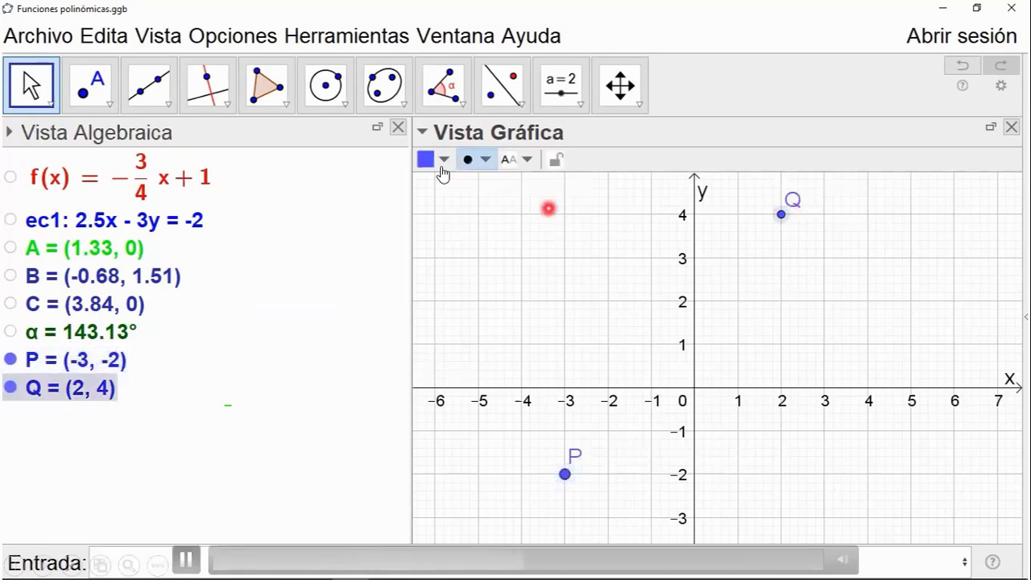
left_click(485, 159)
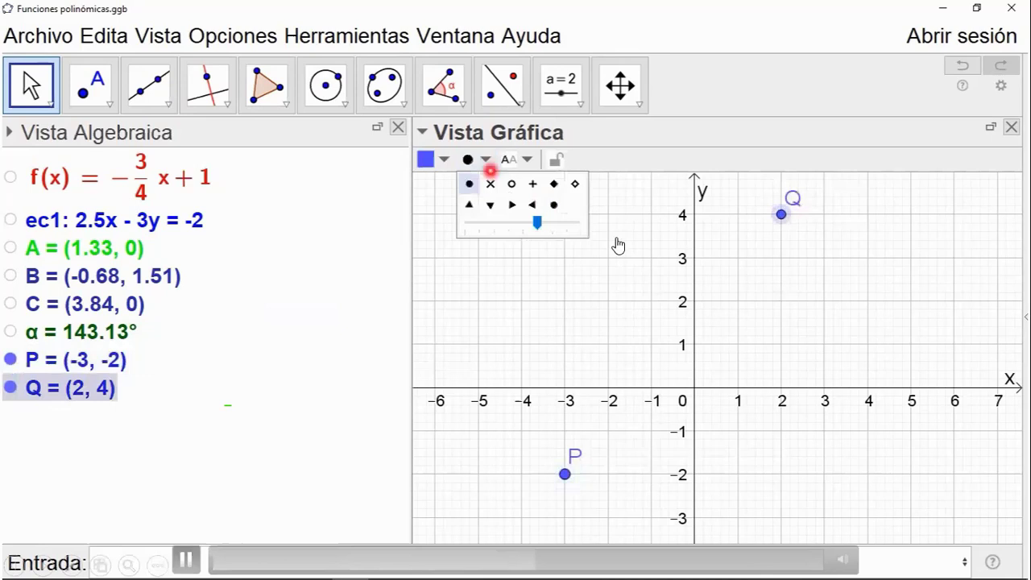
left_click(517, 220)
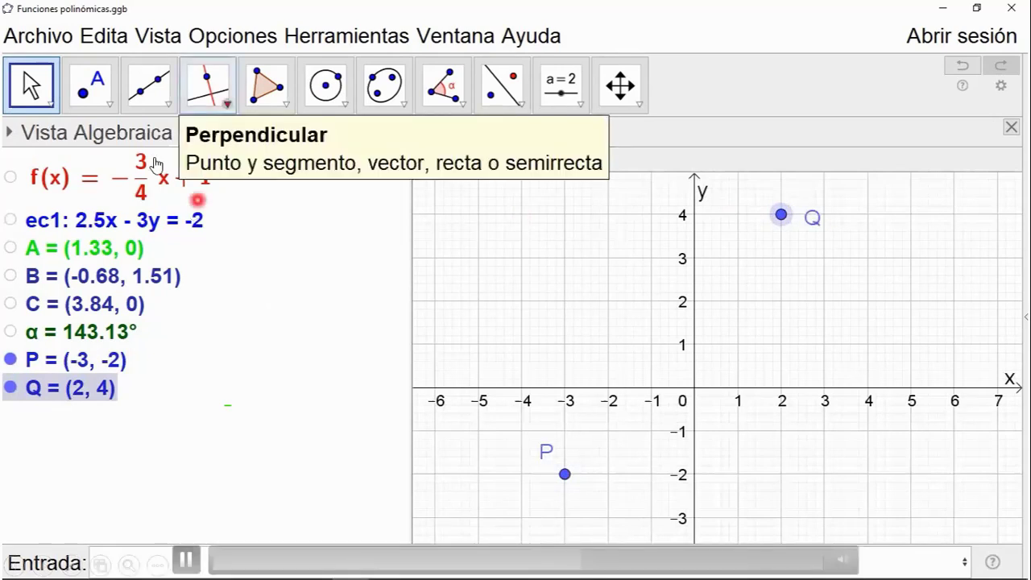
Construct the line that passes through points P and Q.
left_click(150, 112)
left_click(262, 274)
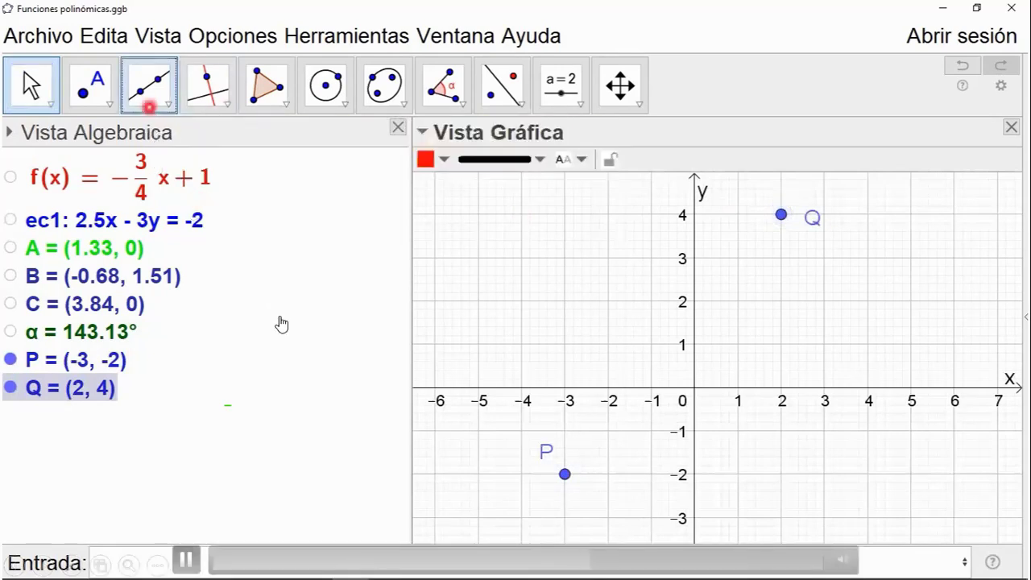
left_click(455, 477)
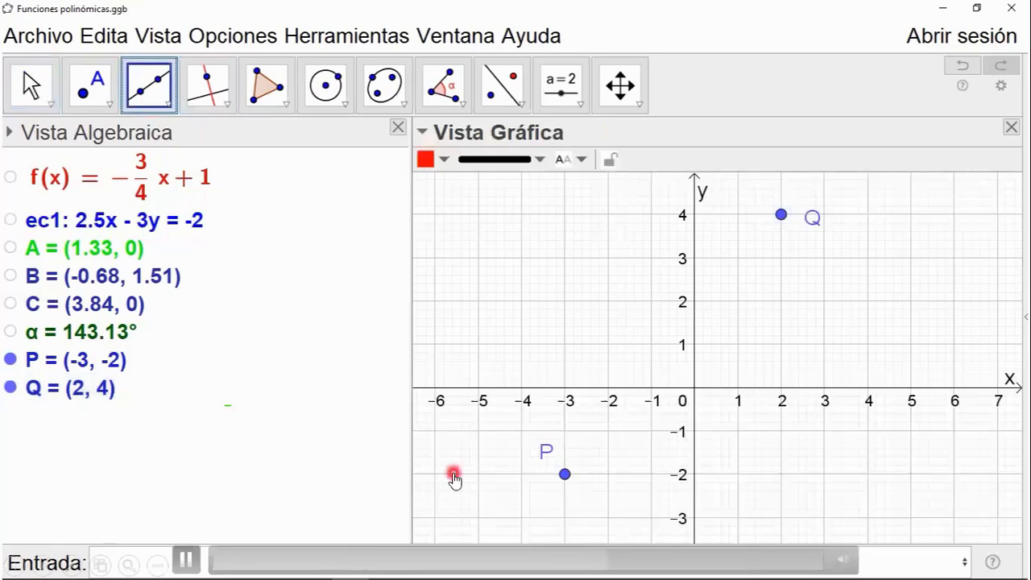
left_click(418, 472)
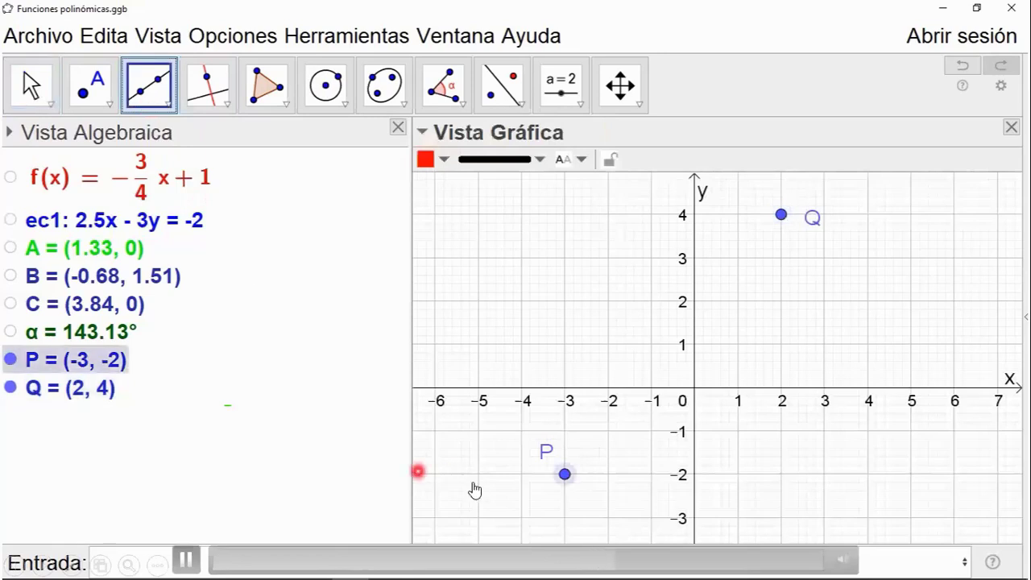
left_click(550, 501)
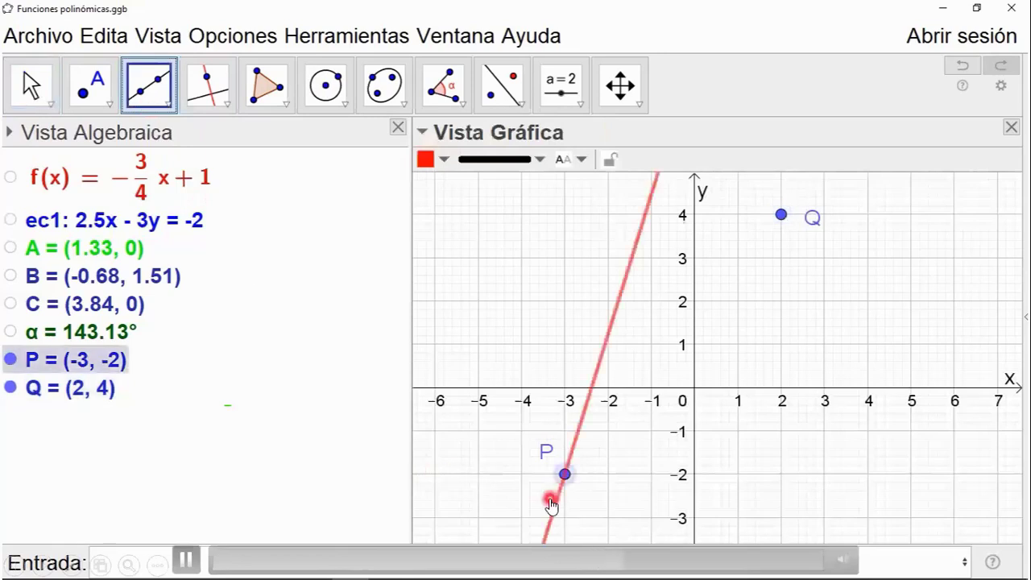
left_click(777, 257)
left_click(777, 247)
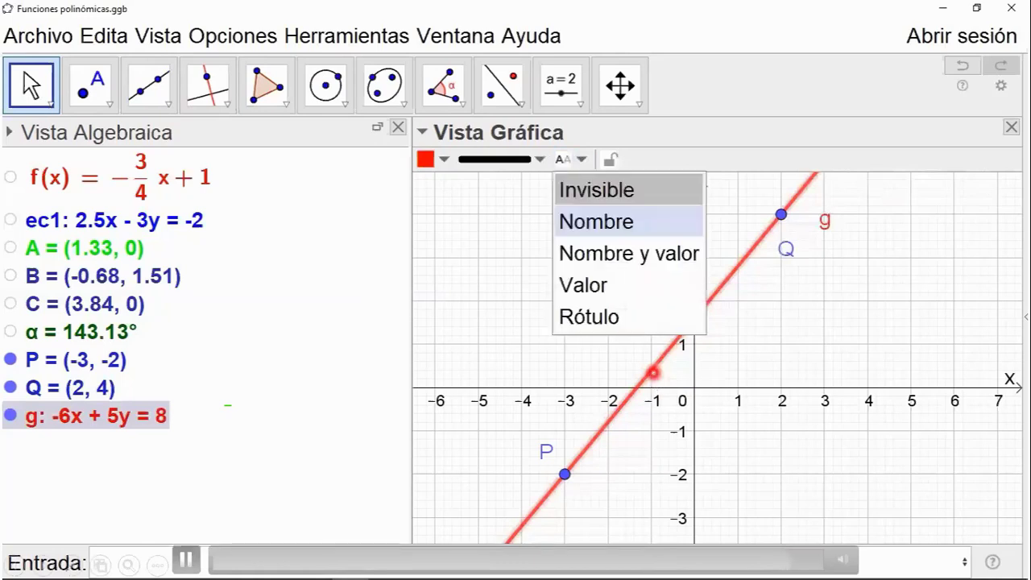
Label the line through P and Q with its name and value, and pause the demonstration clip.
left_click(629, 253)
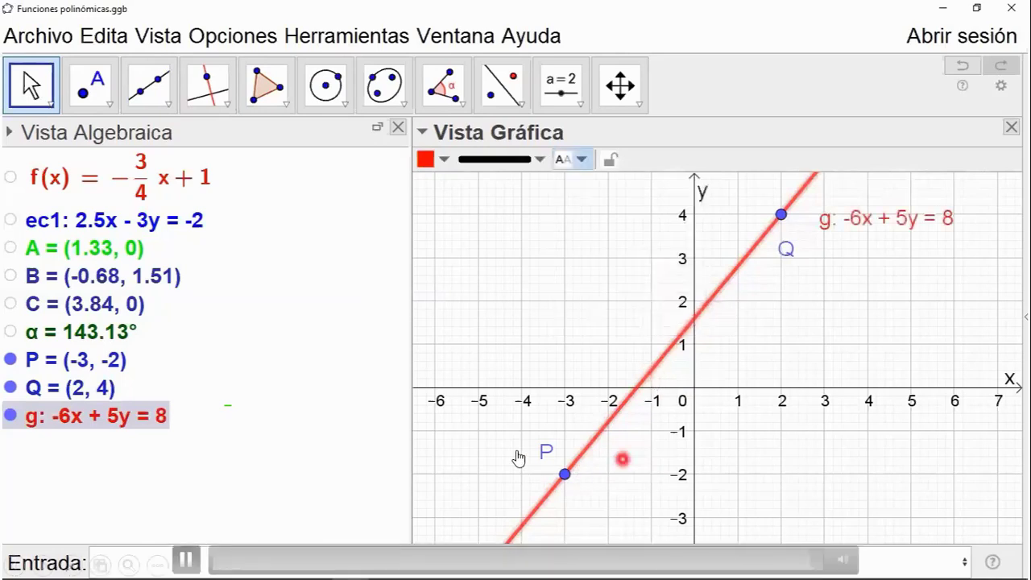
left_click(187, 560)
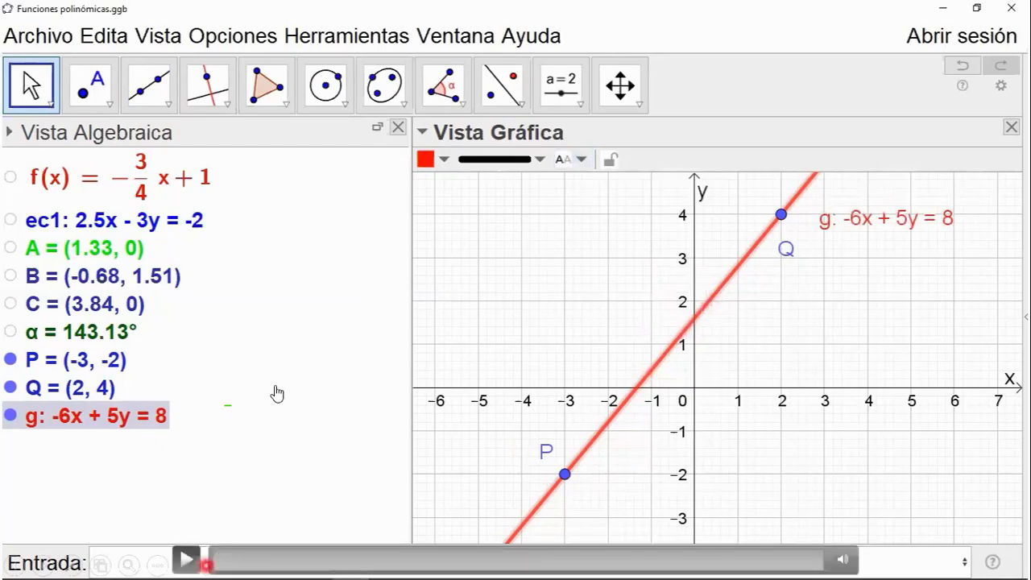
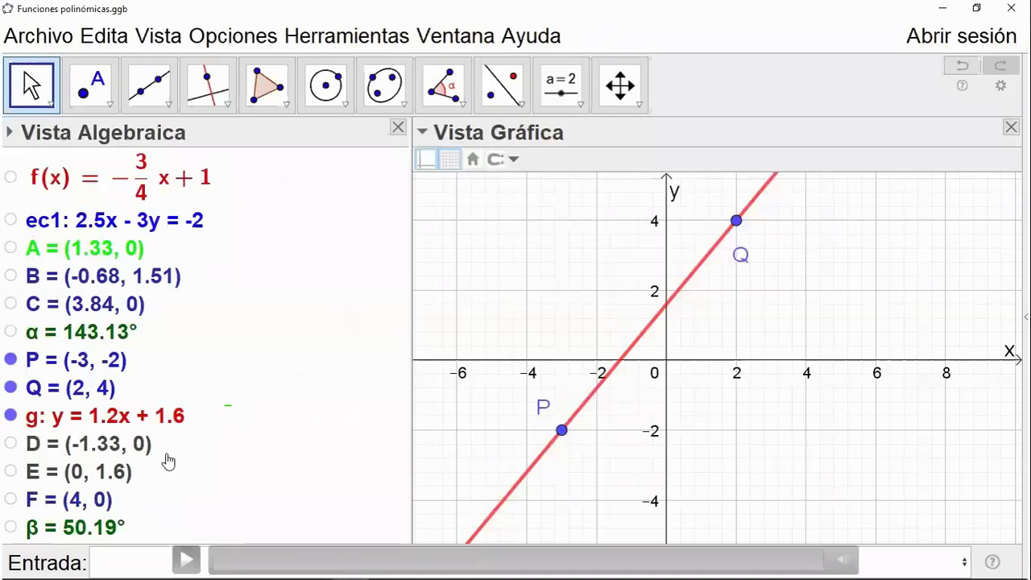
Examine the object list entries for the points, line g and the angles, and which of them are shown in the graph.
left_click(94, 327)
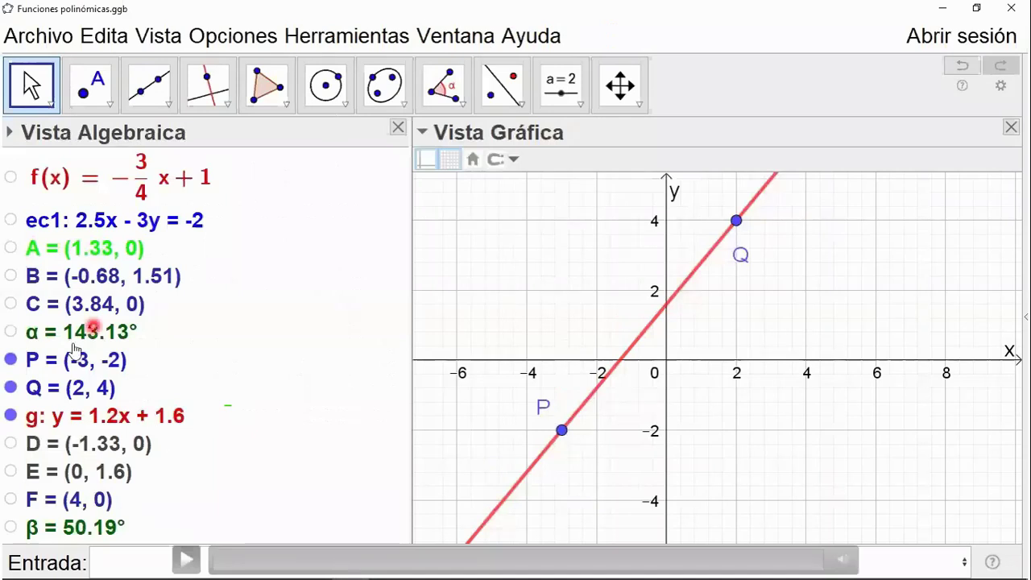
left_click(100, 448)
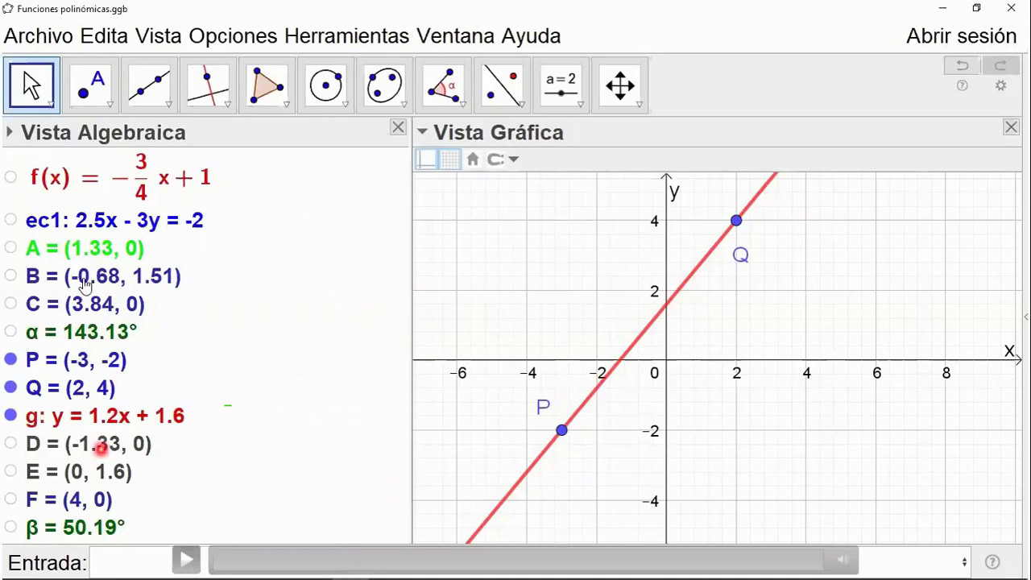
left_click(81, 268)
left_click(50, 260)
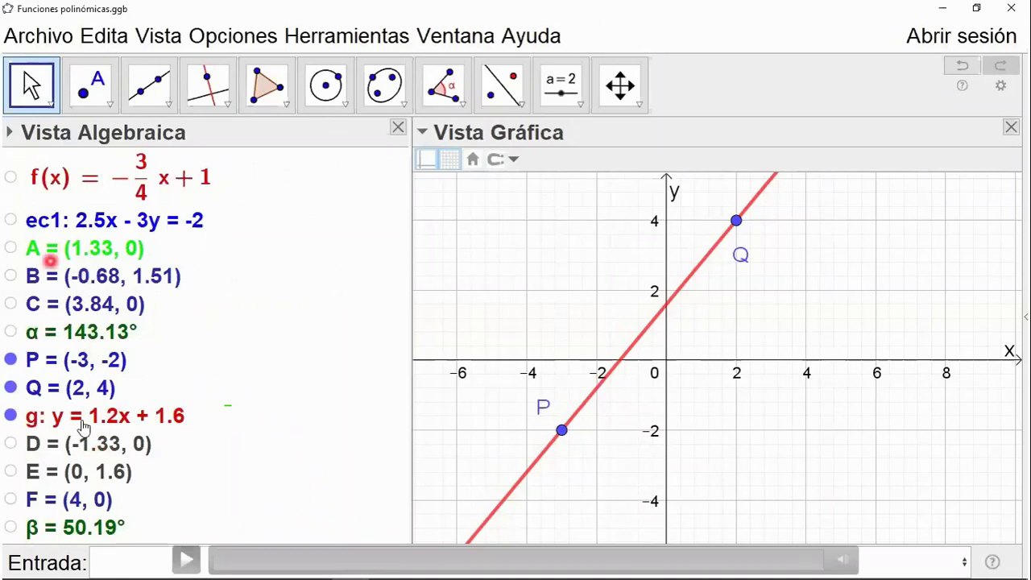
left_click(21, 421)
left_click(21, 384)
left_click(17, 368)
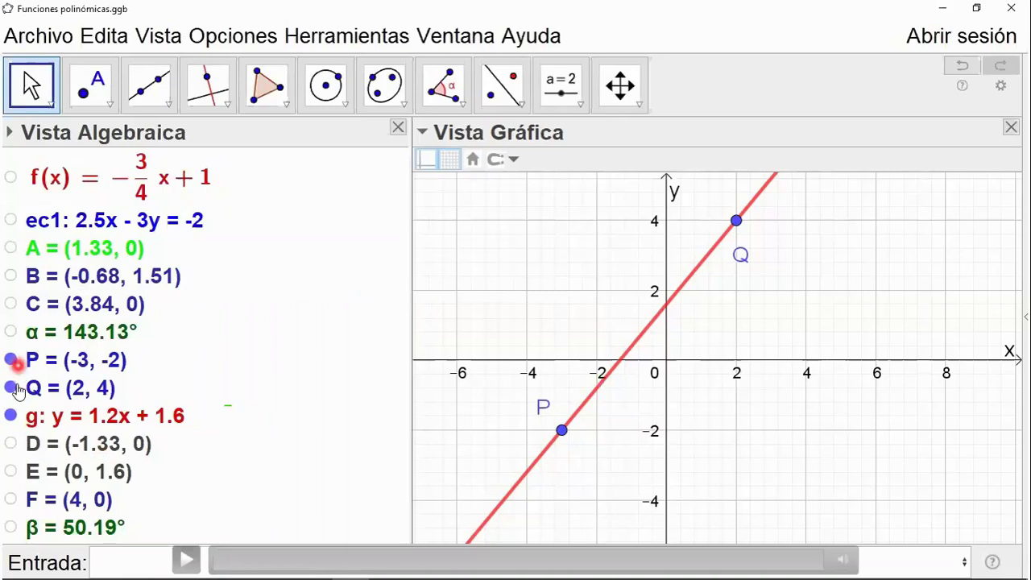
left_click(15, 416)
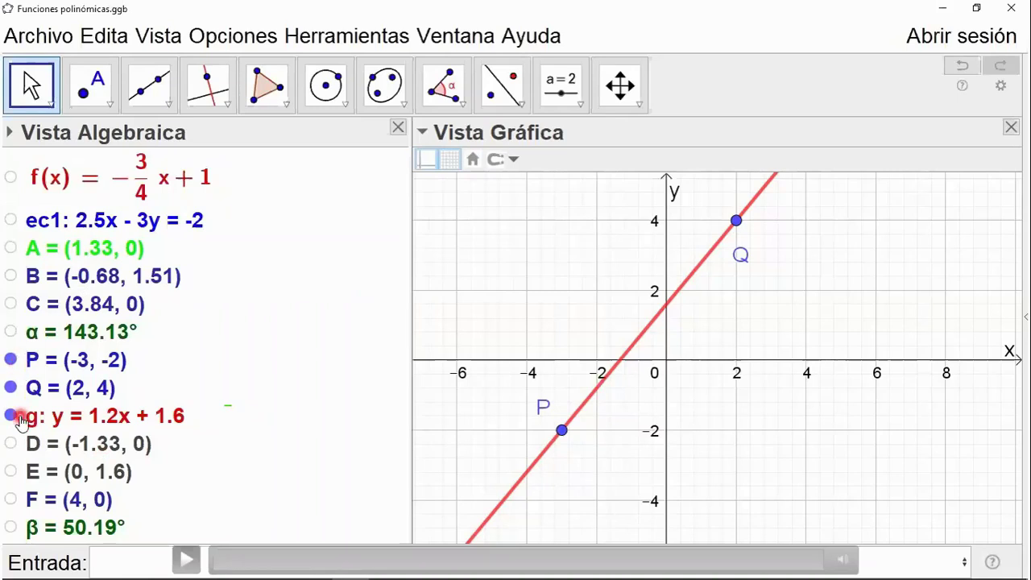
left_click(15, 448)
left_click(24, 451)
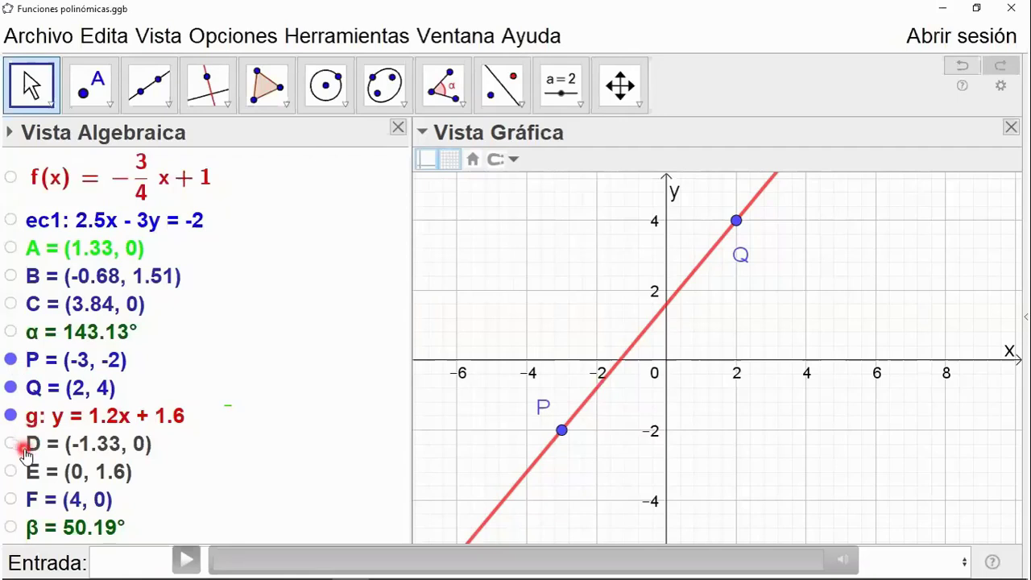
left_click(38, 475)
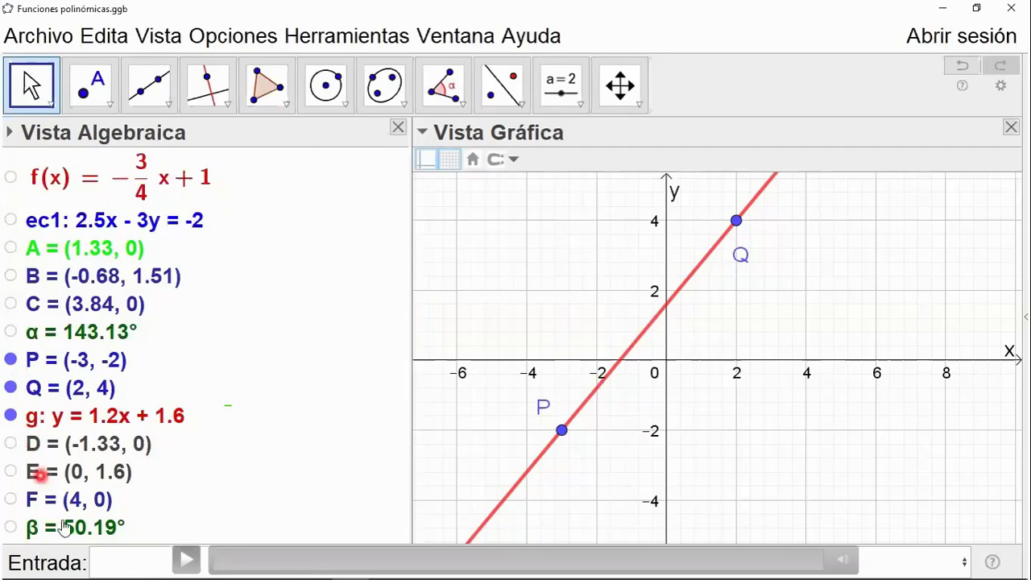
left_click(89, 464)
Resume the demonstration clip and show the axis intersections D and E, point F and angle β in the graph.
left_click(186, 561)
left_click(200, 538)
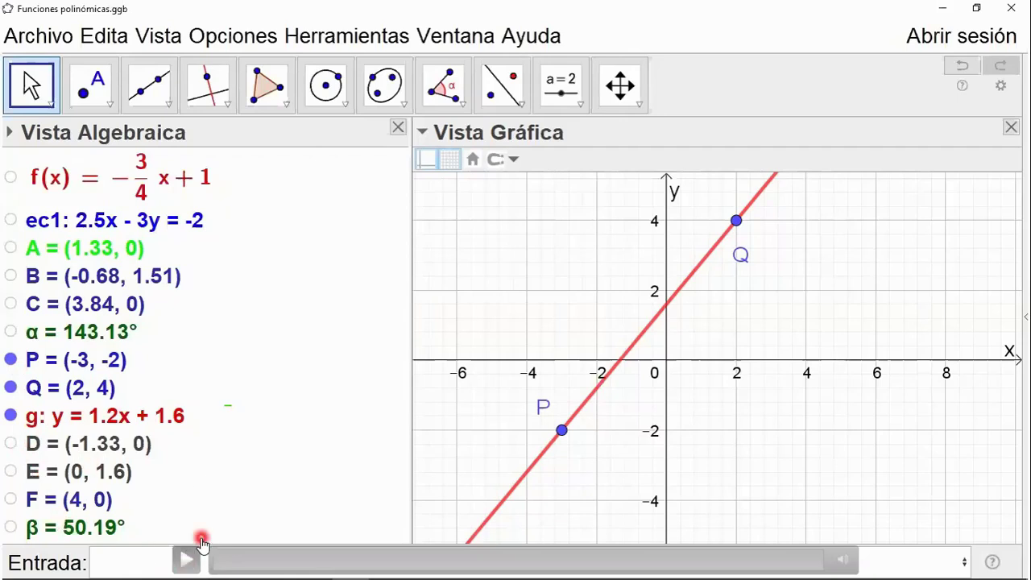
left_click(182, 565)
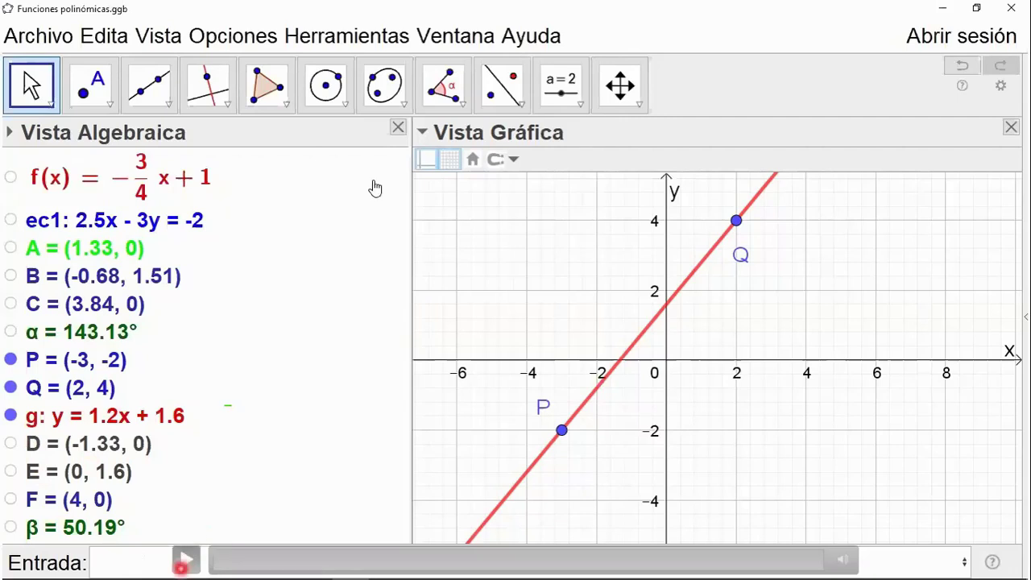
left_click(186, 561)
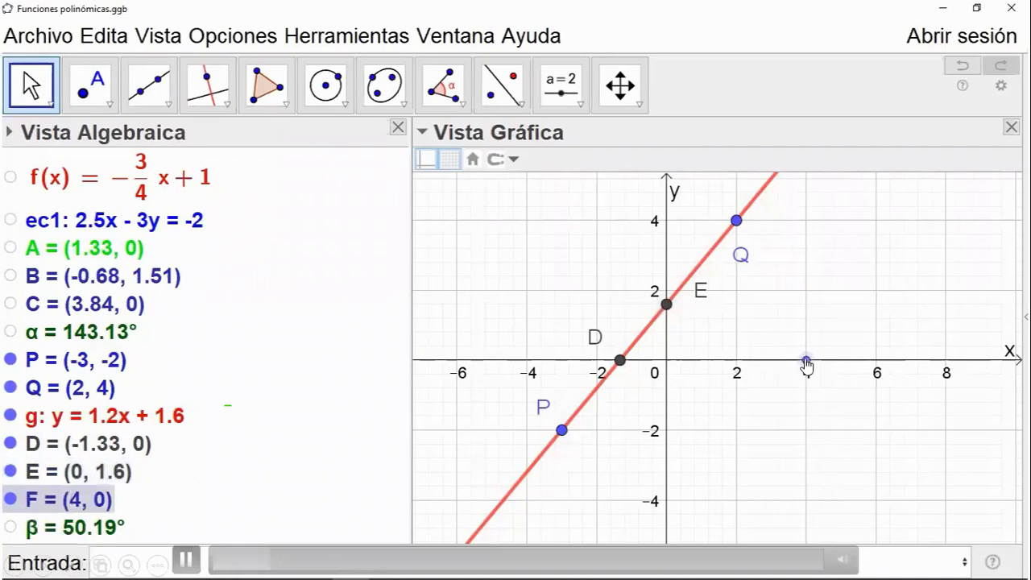
left_click(188, 559)
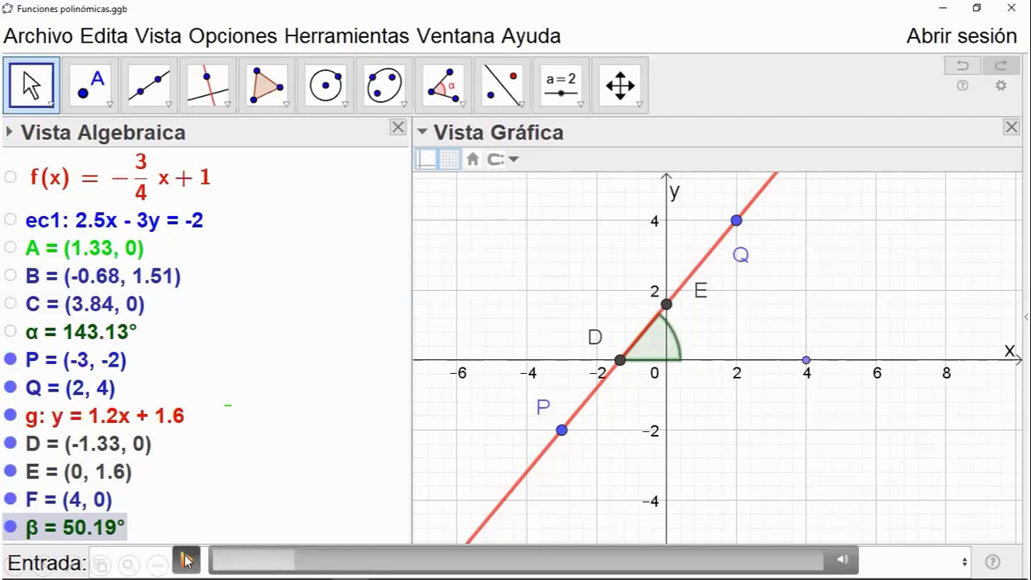
Place the coordinates of P and Q as a text box in the graph and format the text bold and blue.
left_click(186, 560)
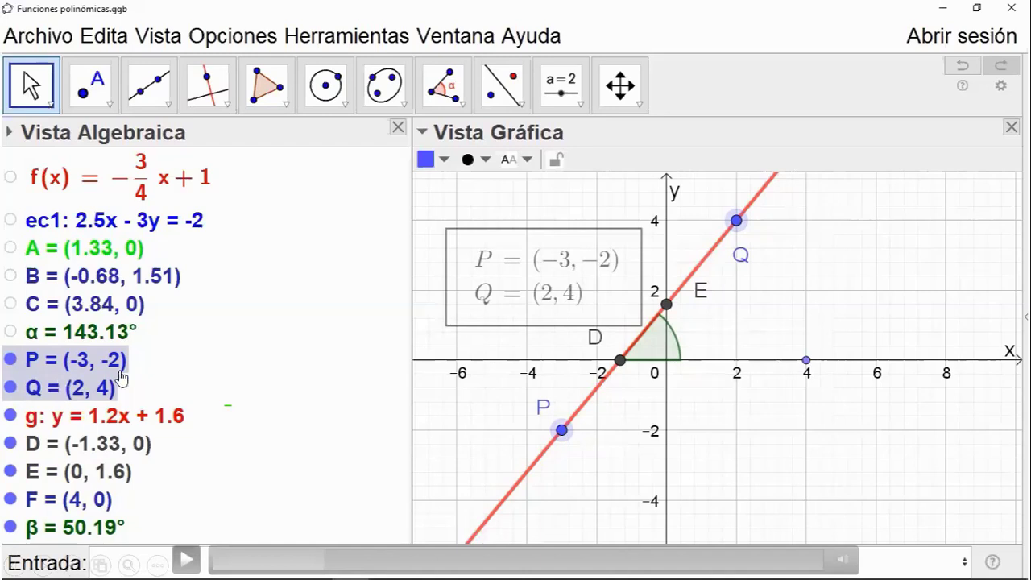
left_click(301, 561)
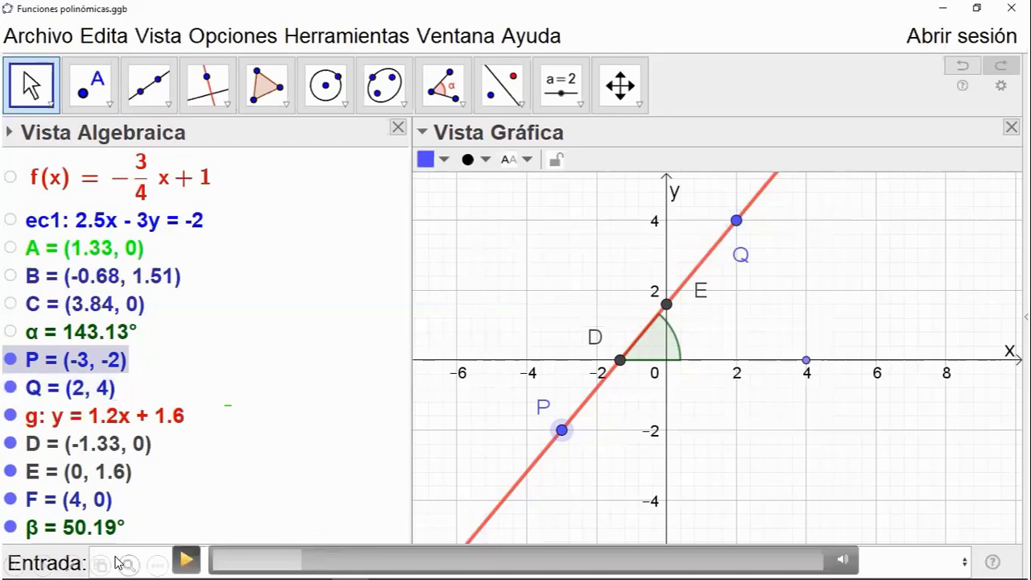
left_click(184, 562)
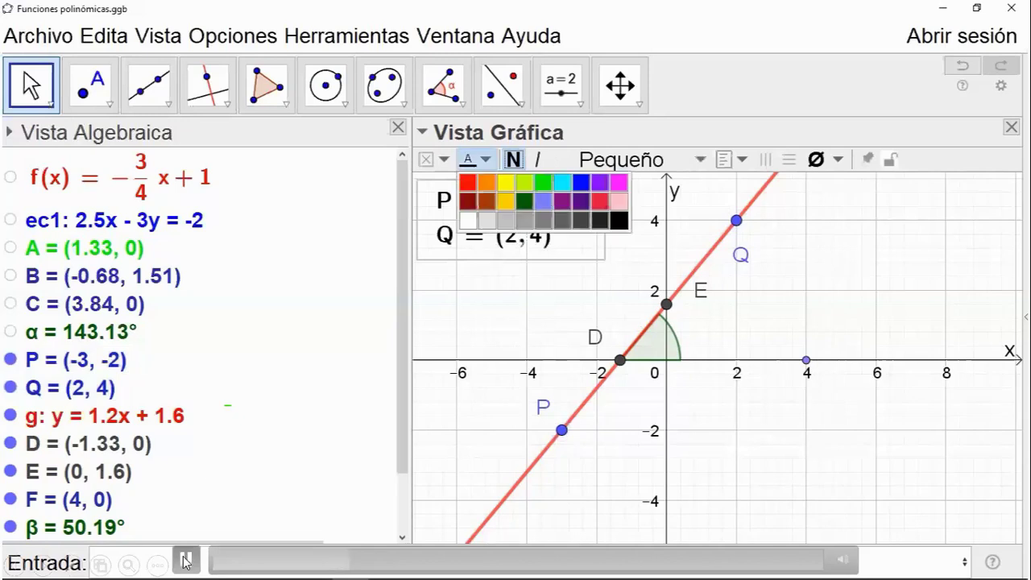
key("space")
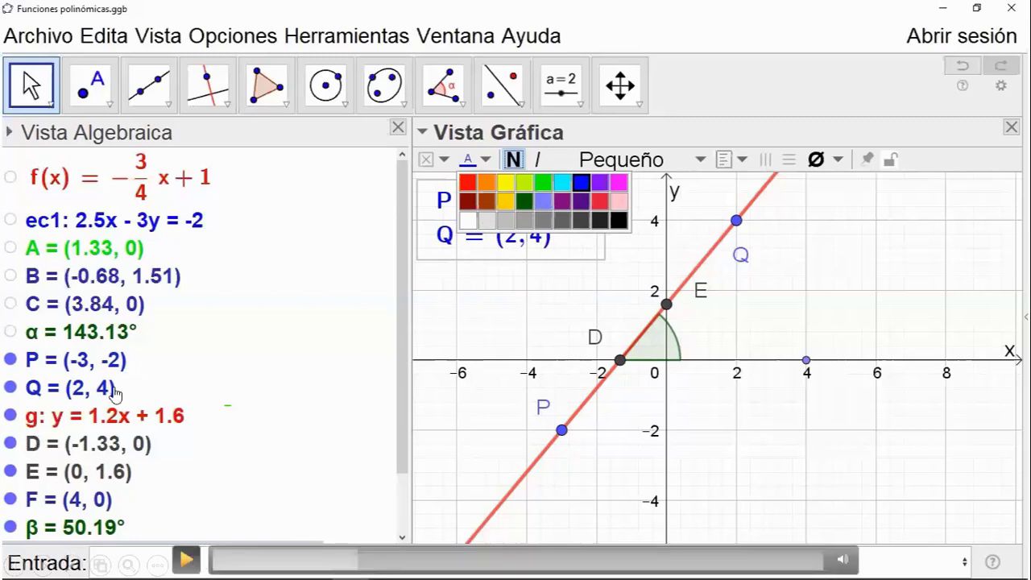
Resume the demonstration clip and place the coordinates of D and E below those of P and Q as bold text.
left_click(185, 561)
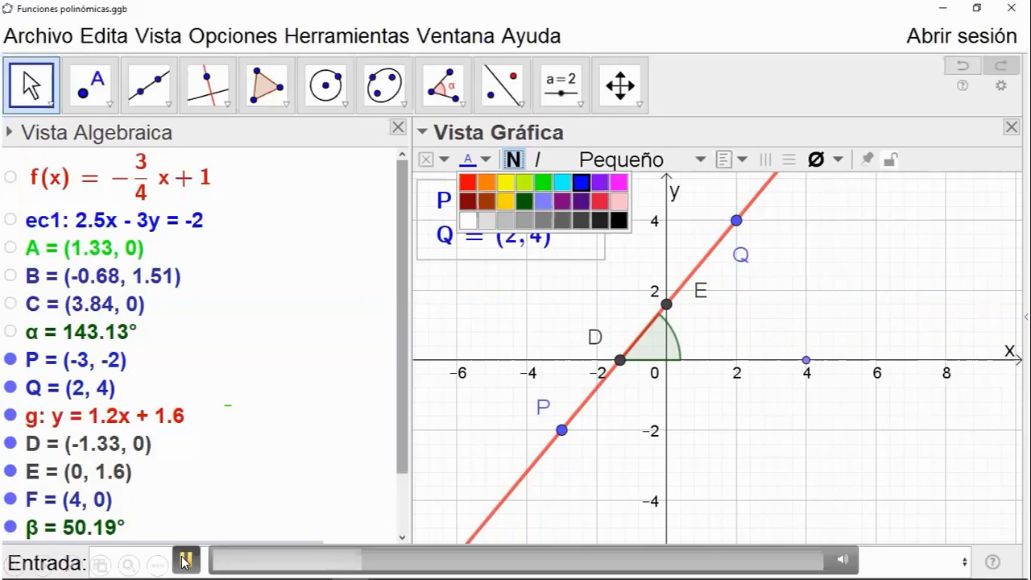
left_click(121, 458)
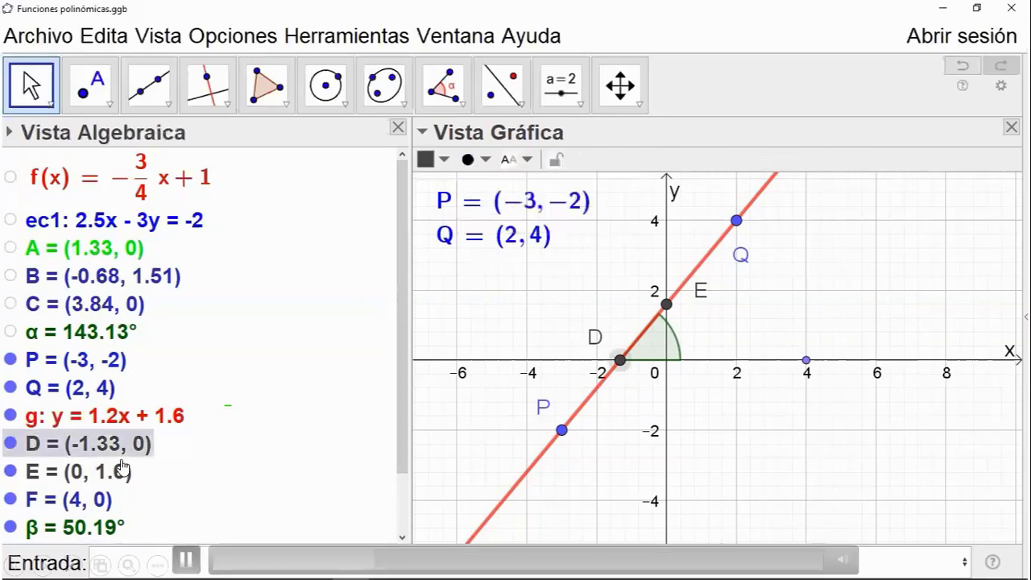
left_click(121, 471, "ctrl")
left_click_drag(121, 472, 454, 322)
left_click(461, 316)
key("ctrl+b")
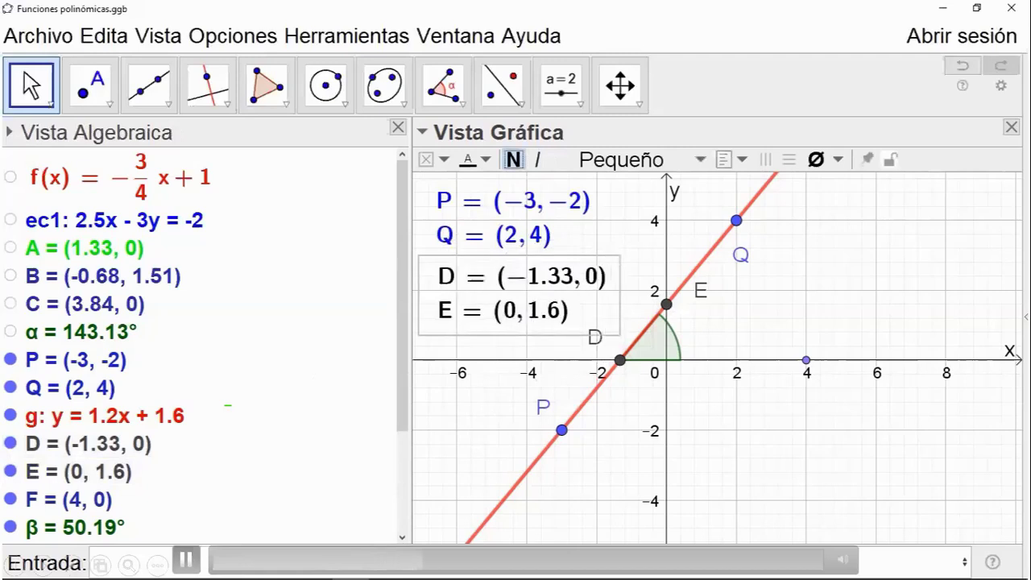
Place the value of angle β as a text box above the x-axis in the graph and format it bold and dark green.
left_click(81, 528)
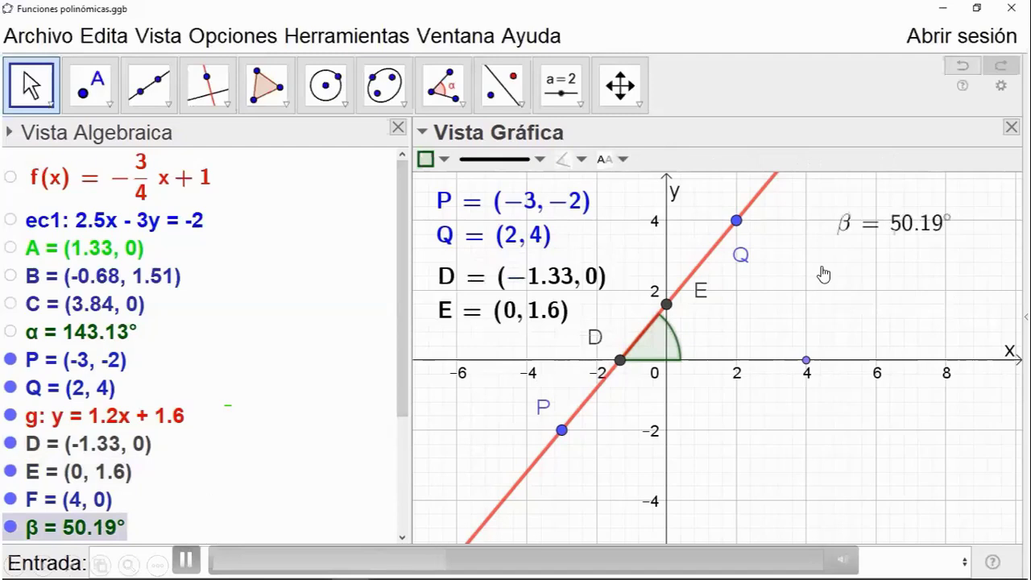
left_click(880, 236)
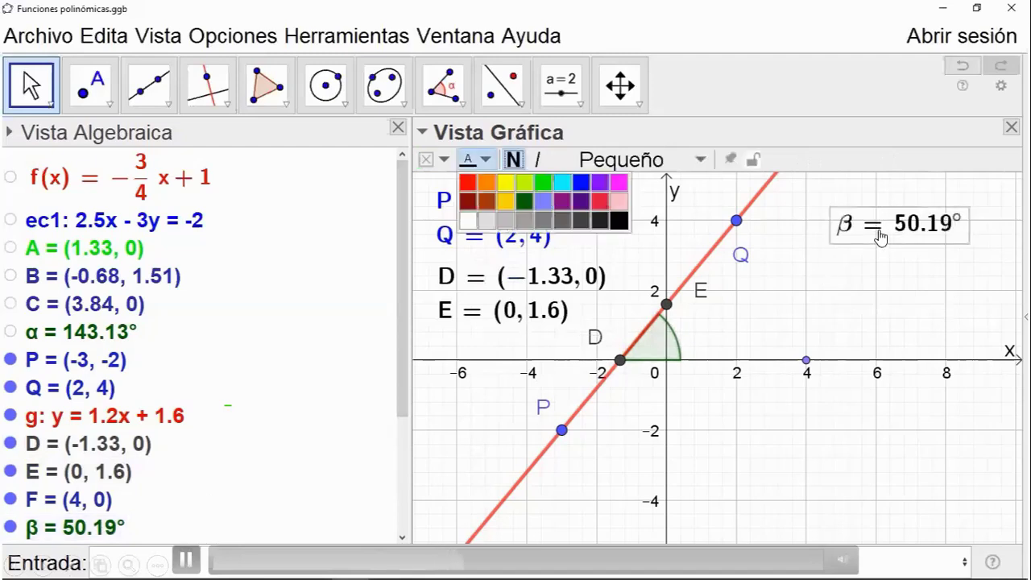
Open the equation form options of line g, pausing and resuming the demonstration clip around them.
right_click(300, 482)
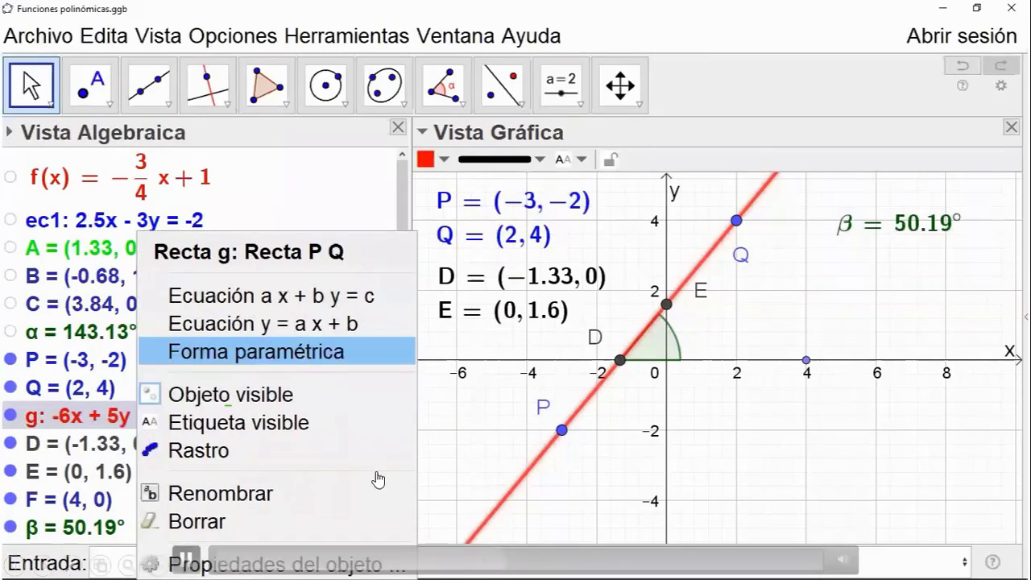
key("Up")
key("Up")
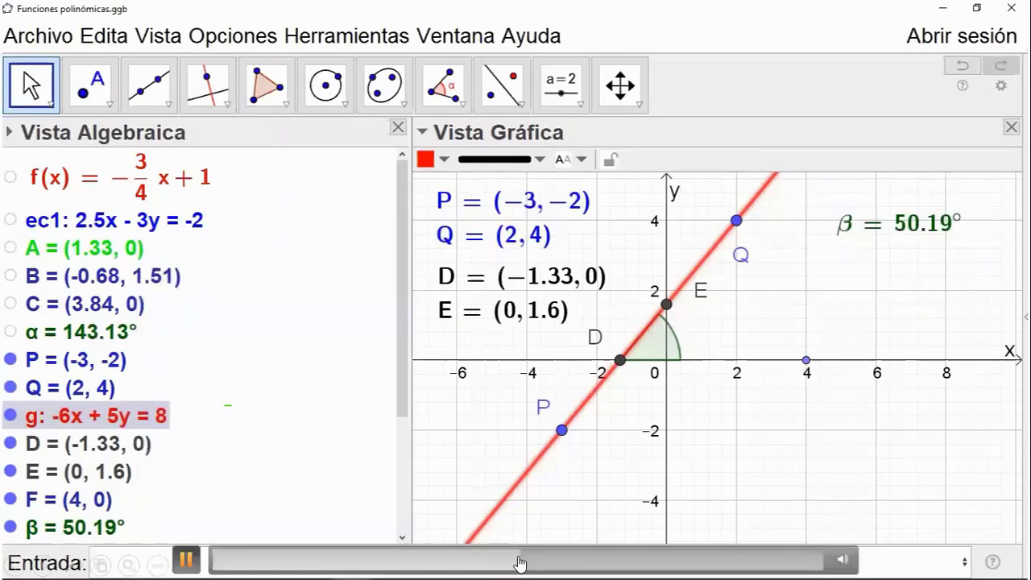
left_click(186, 559)
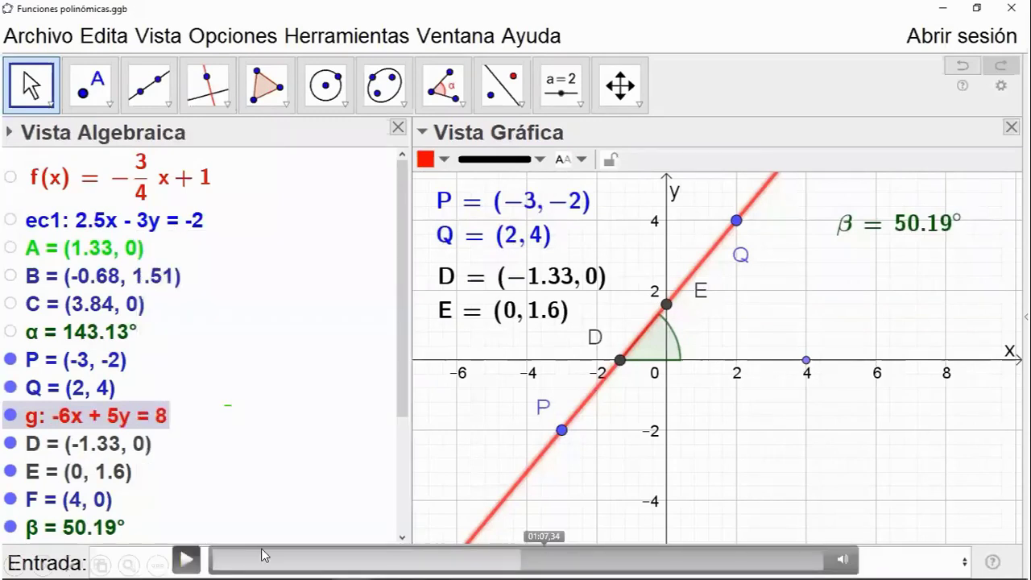
left_click(186, 559)
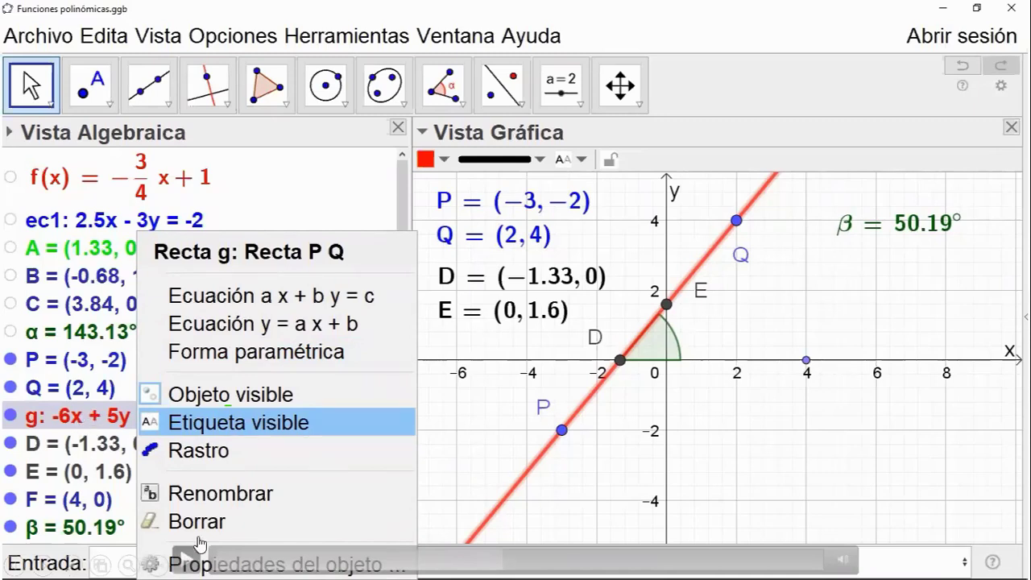
Set line g to the form y = a x + b and place its equation in the graph as bold red text.
left_click(191, 561)
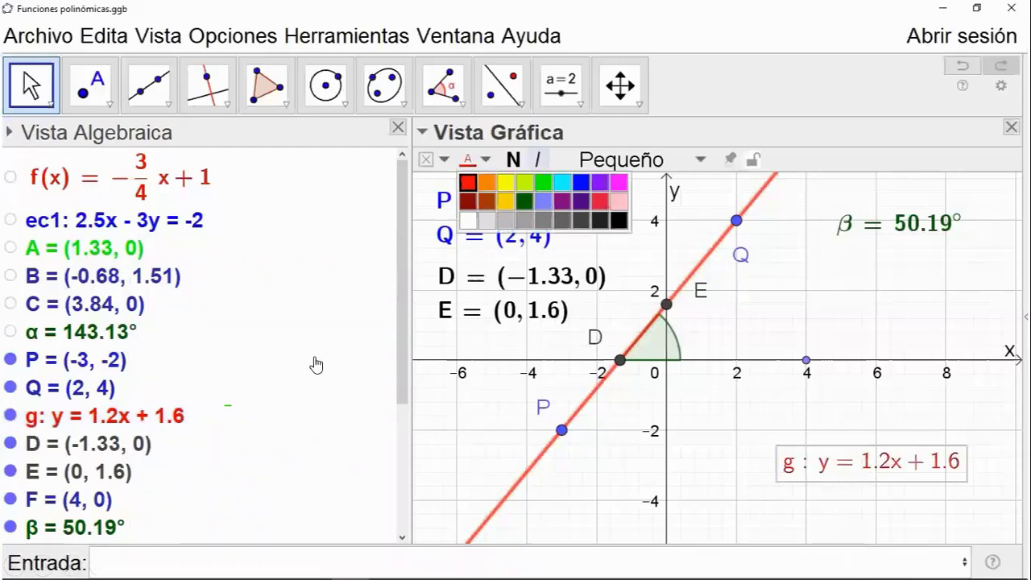
mouse_move(212, 546)
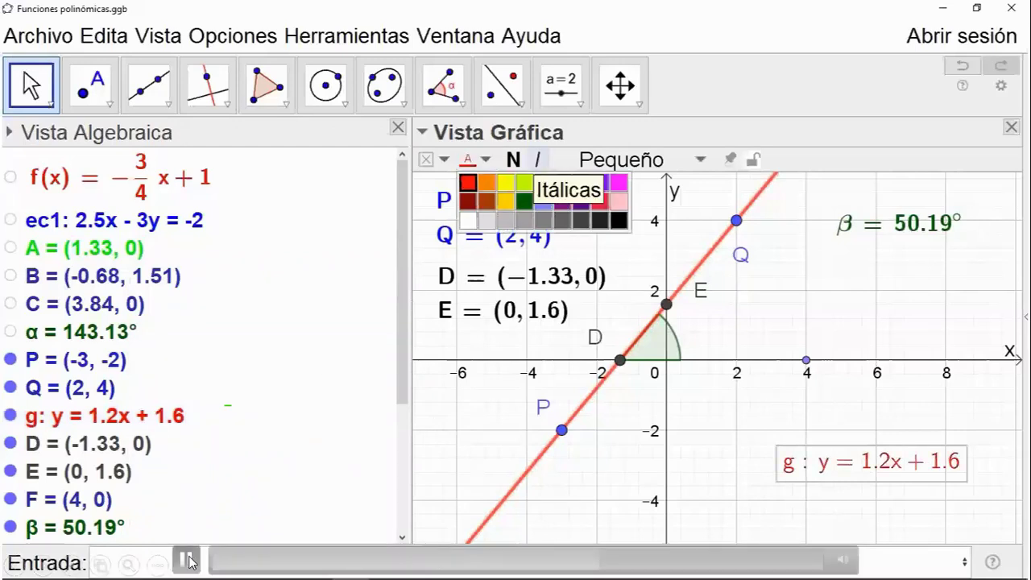
left_click(188, 561)
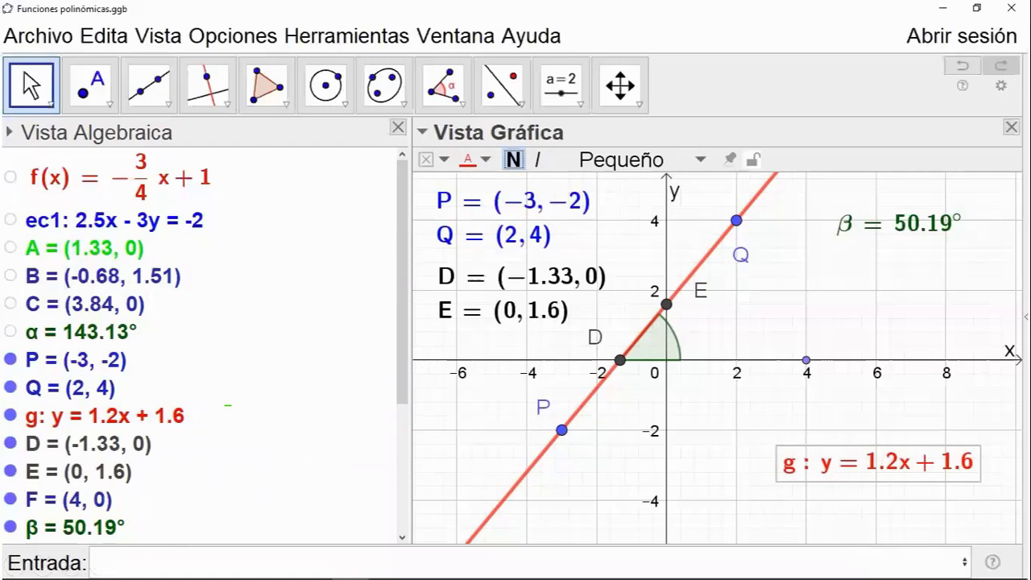
Resume the demonstration clip, move point P to (-4, -2) in the graph and mute the clip.
mouse_move(679, 276)
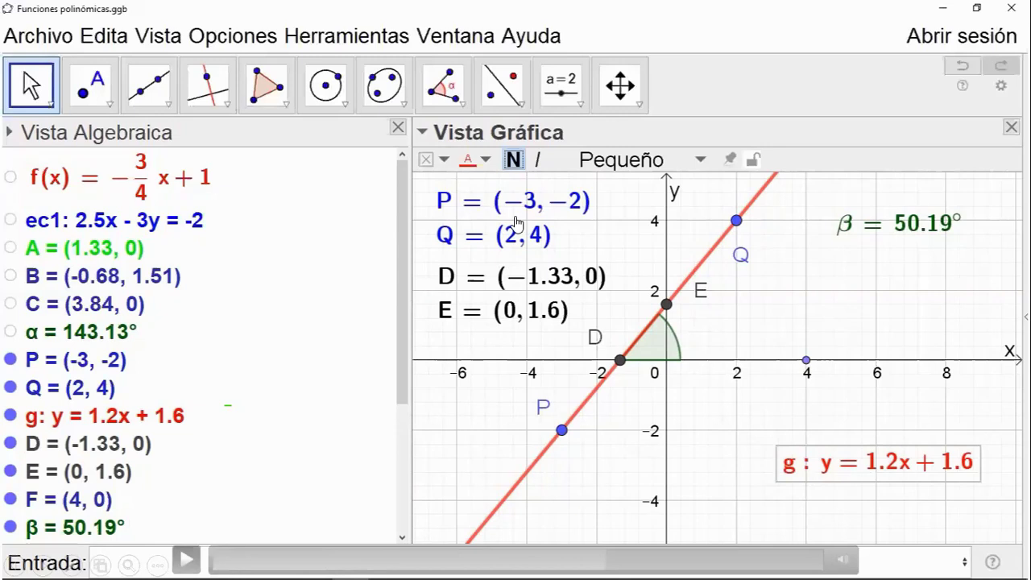
left_click(186, 559)
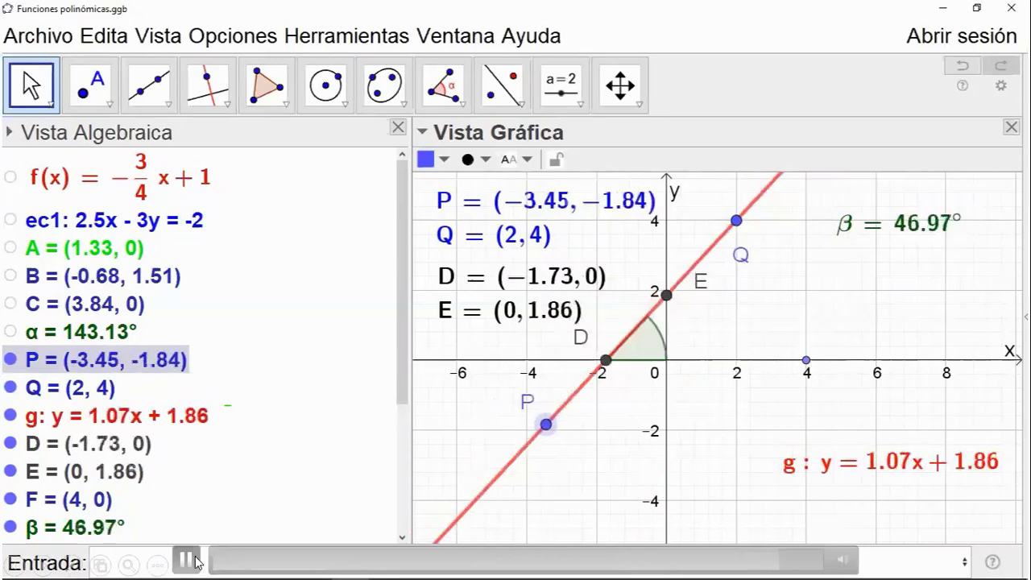
left_click(840, 561)
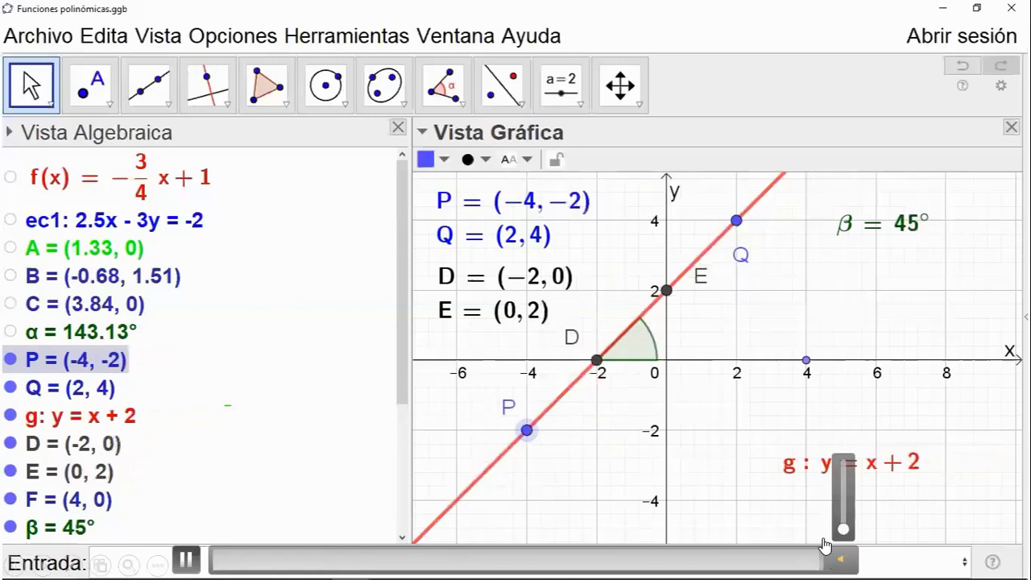
key("space")
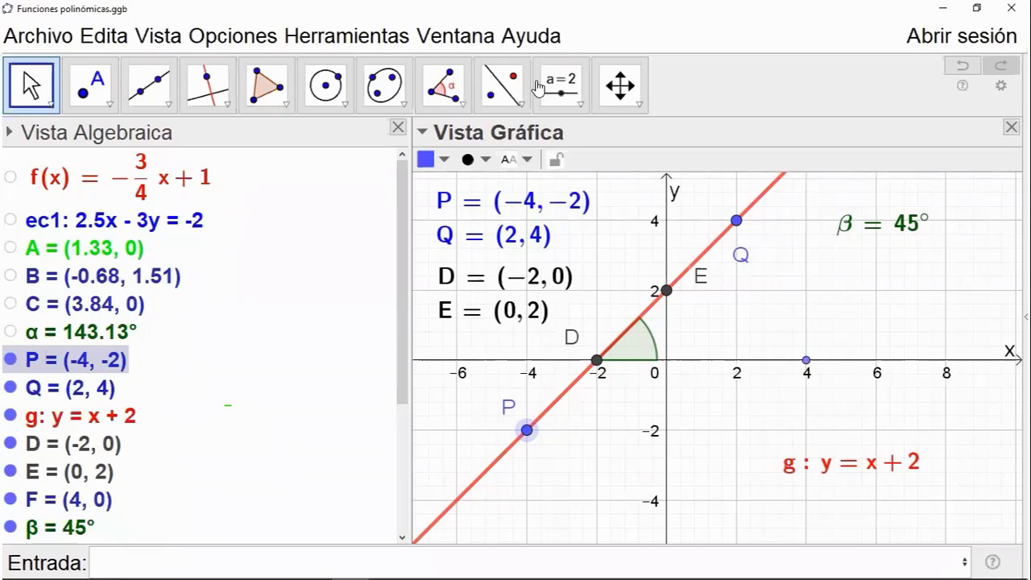
Replay the movement of point Q and examine how line g, its intersections and angle β respond.
left_click(633, 274)
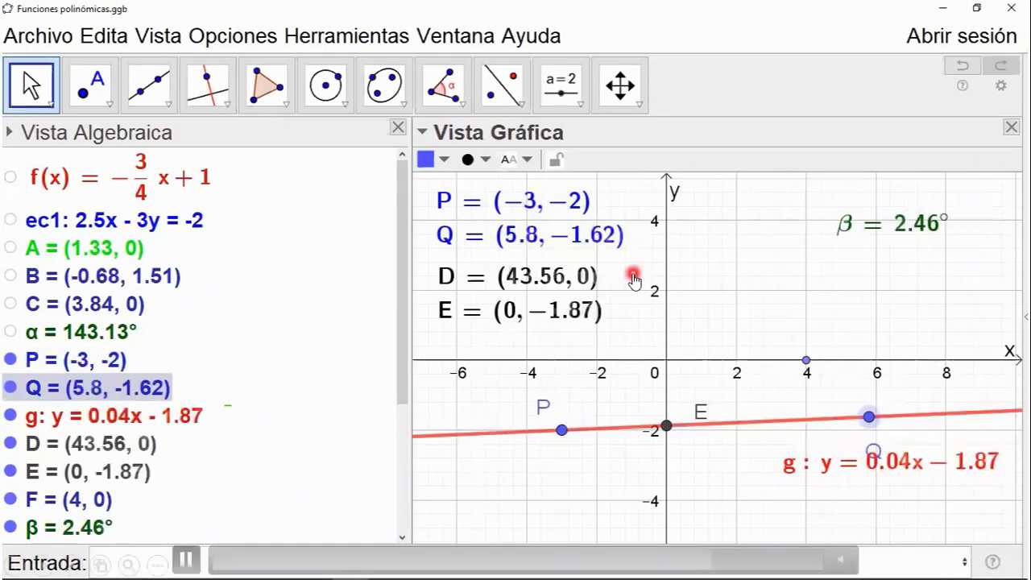
left_click(337, 464)
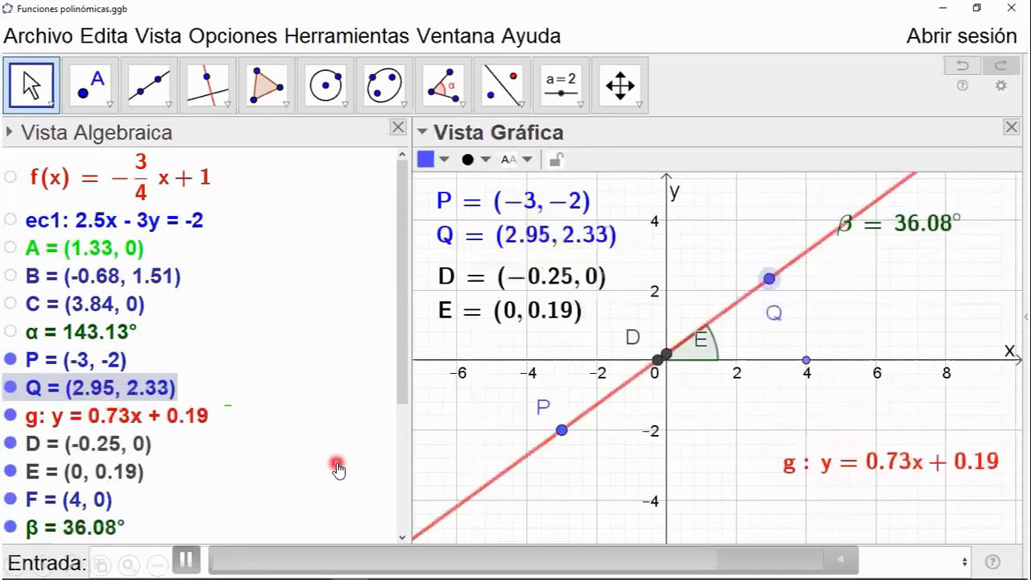
left_click(384, 468)
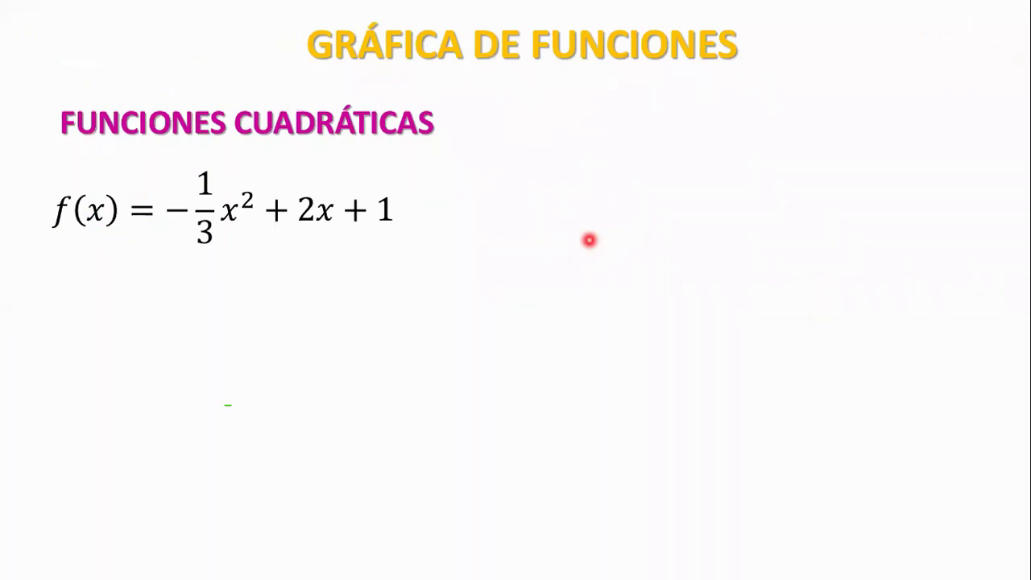
left_click(226, 304)
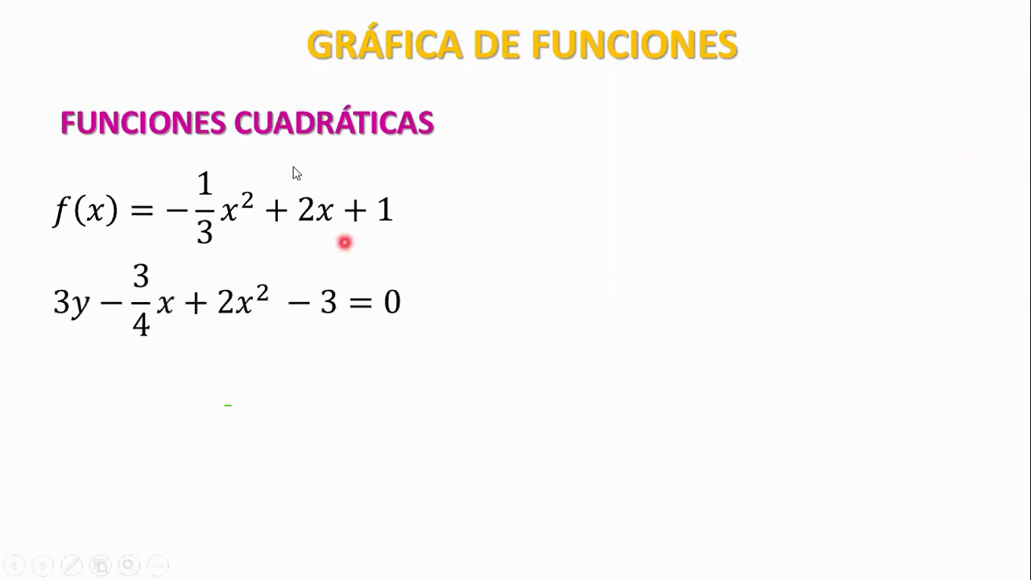